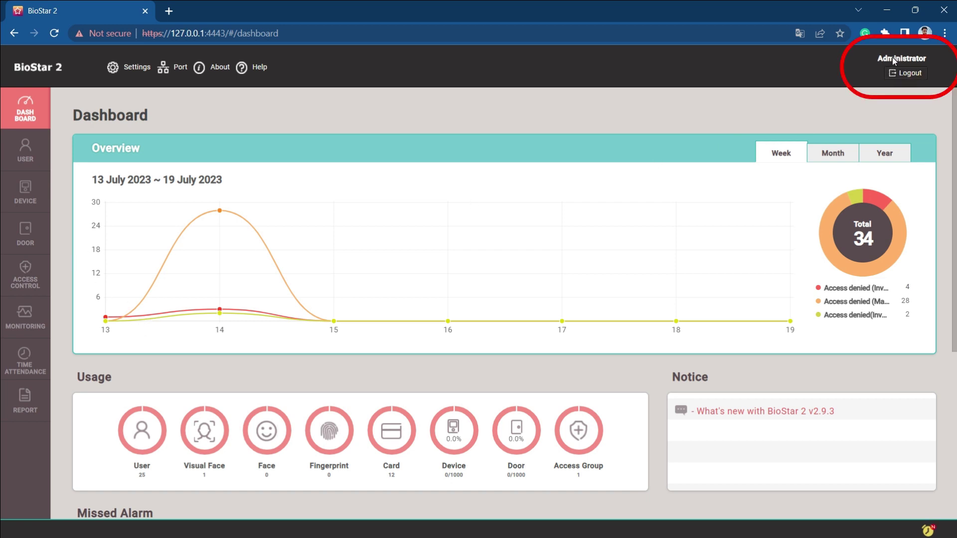
left_click(25, 150)
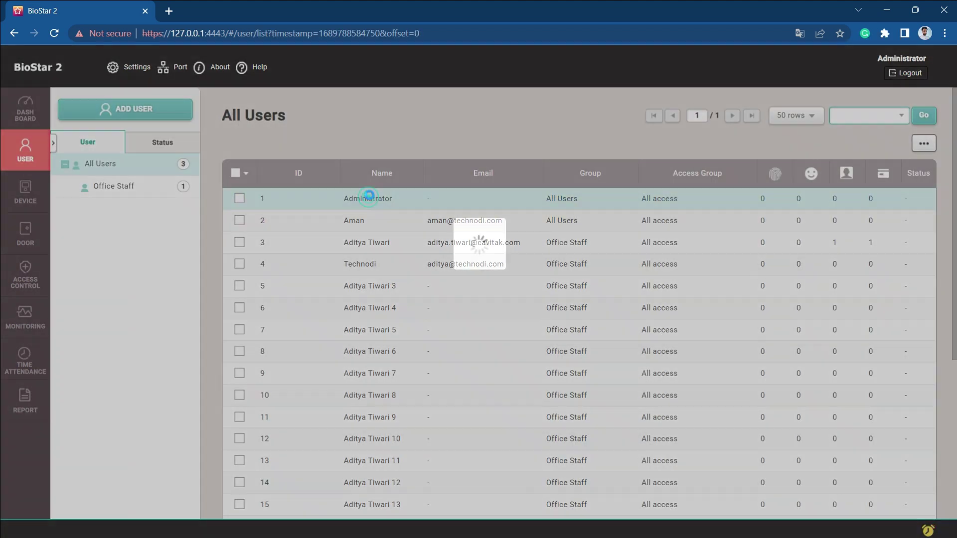
left_click(369, 197)
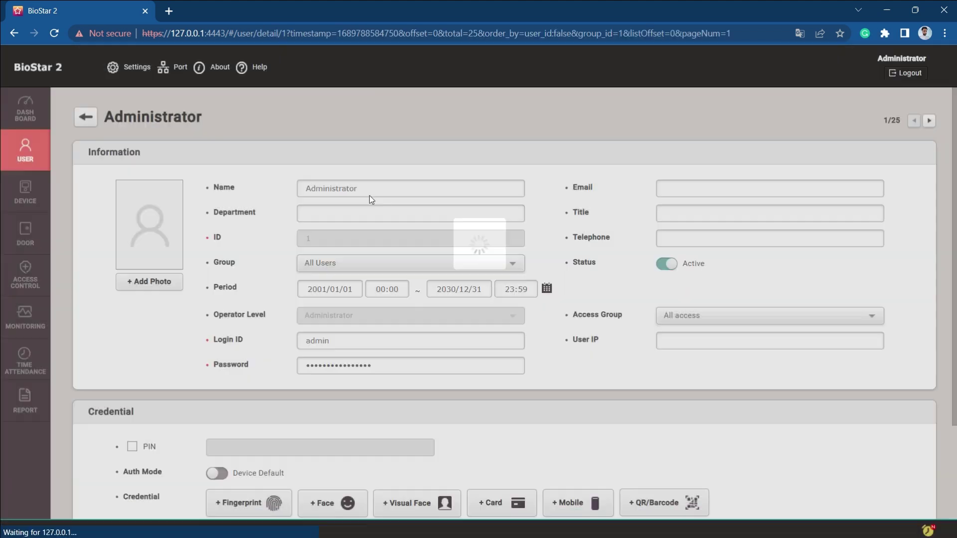
double_click(361, 188)
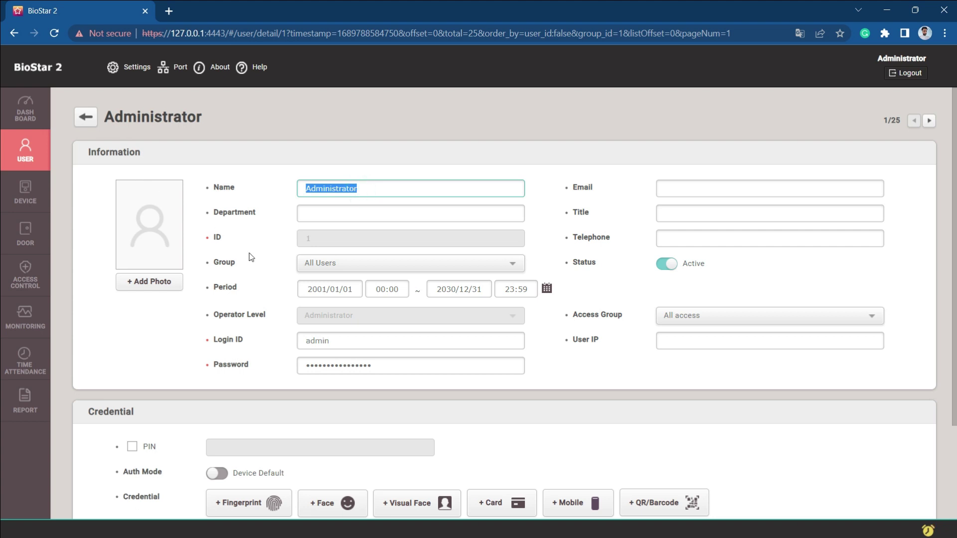
double_click(324, 341)
left_click(377, 365)
key("ctrl+a")
key("BackSpace")
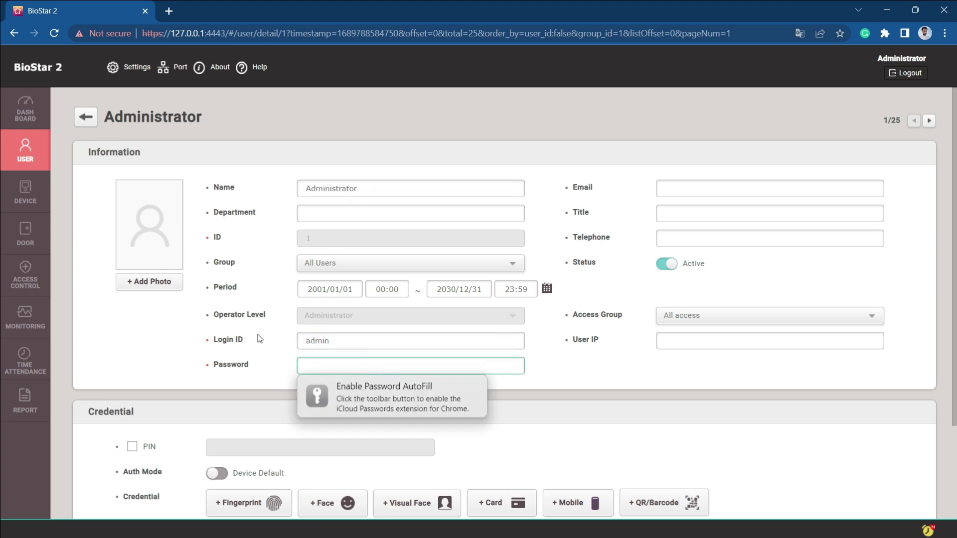
key("ctrl+v")
left_click(256, 326)
double_click(320, 341)
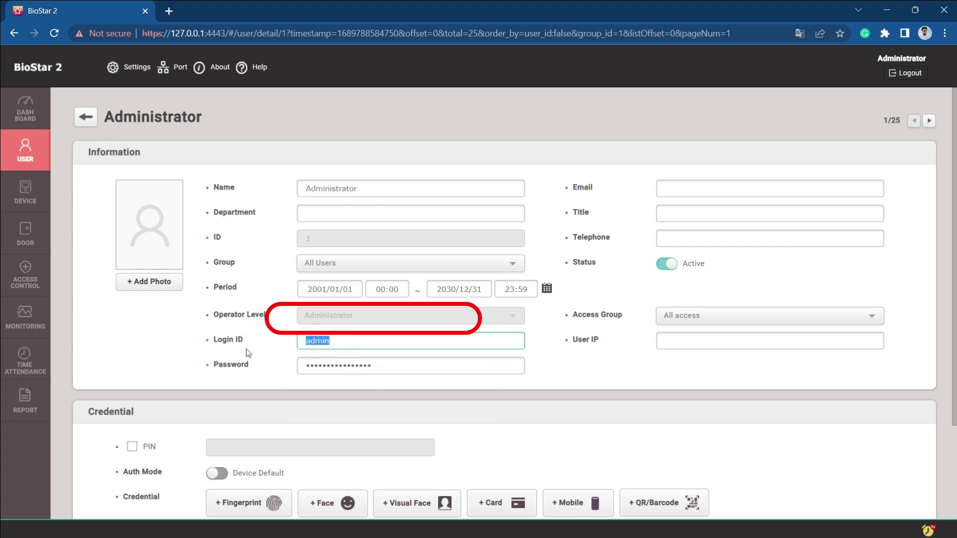
left_click(314, 317)
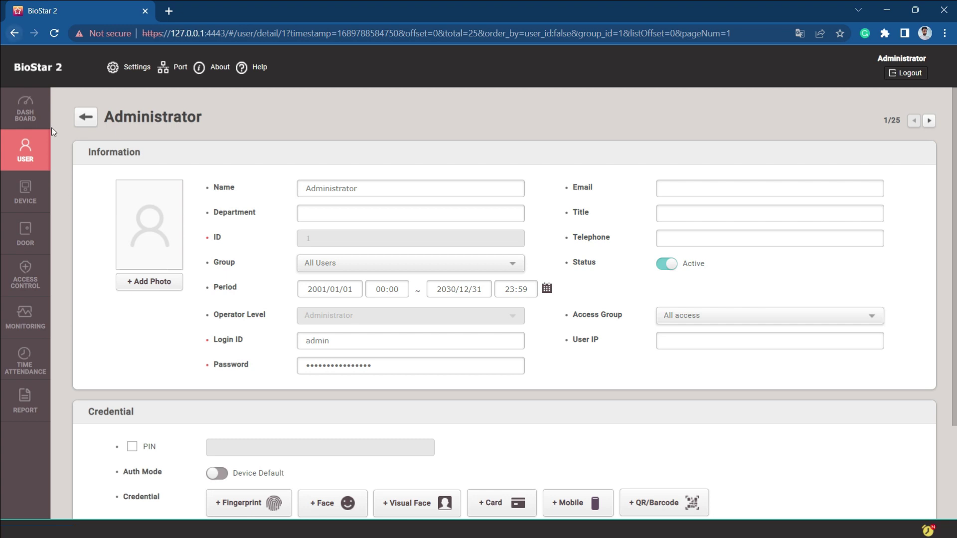
left_click(25, 110)
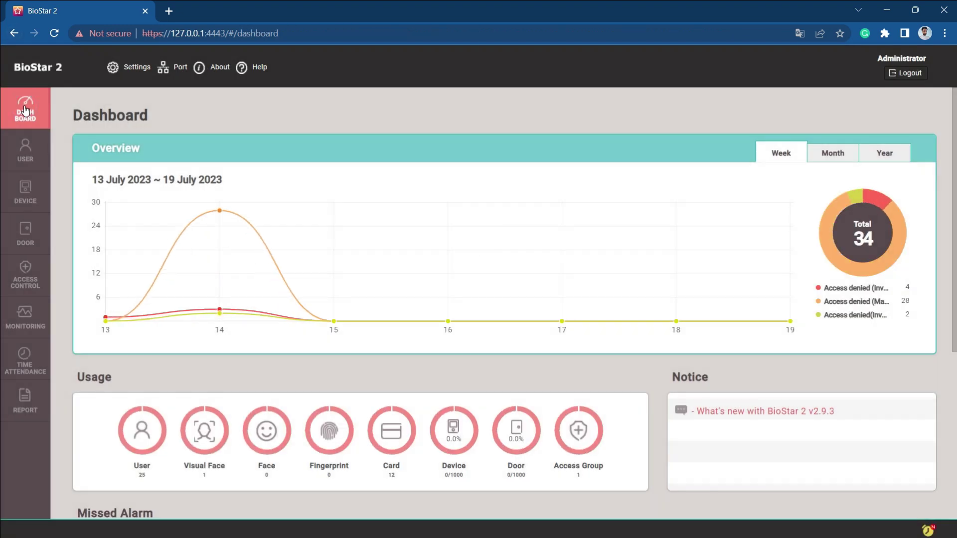
Go to Settings > Account and review the Administrator level's permissions.
left_click(130, 67)
left_click(131, 194)
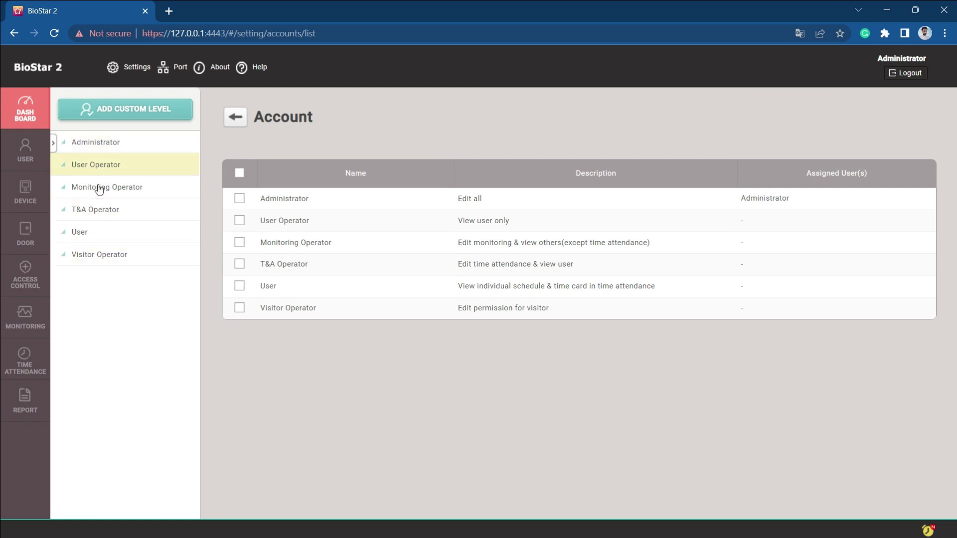
left_click(94, 142)
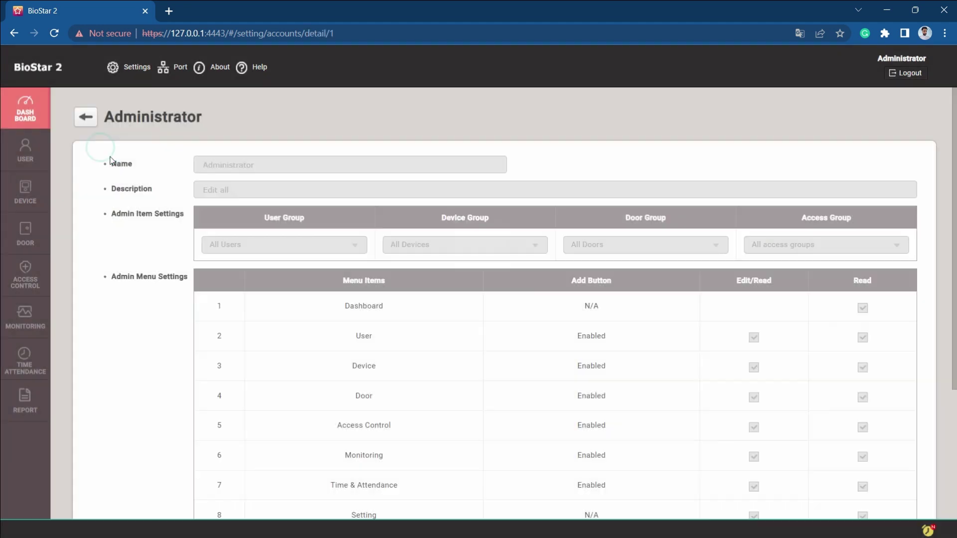
scroll(520, 323, "down", 3)
scroll(498, 315, "up", 3)
left_click(85, 117)
Review the User Operator level's name and permissions, then return to the level list.
left_click(90, 162)
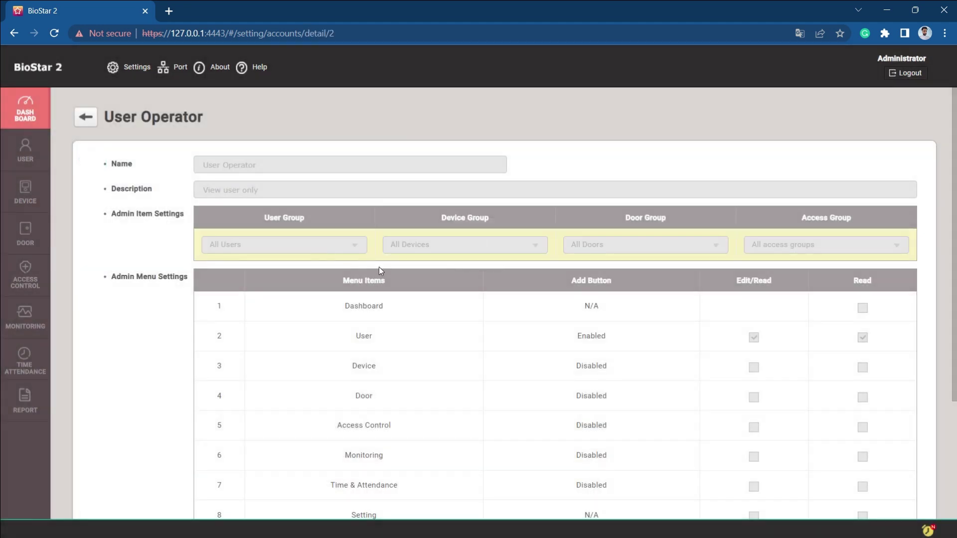
scroll(379, 267, "down", 3)
scroll(386, 273, "up", 4)
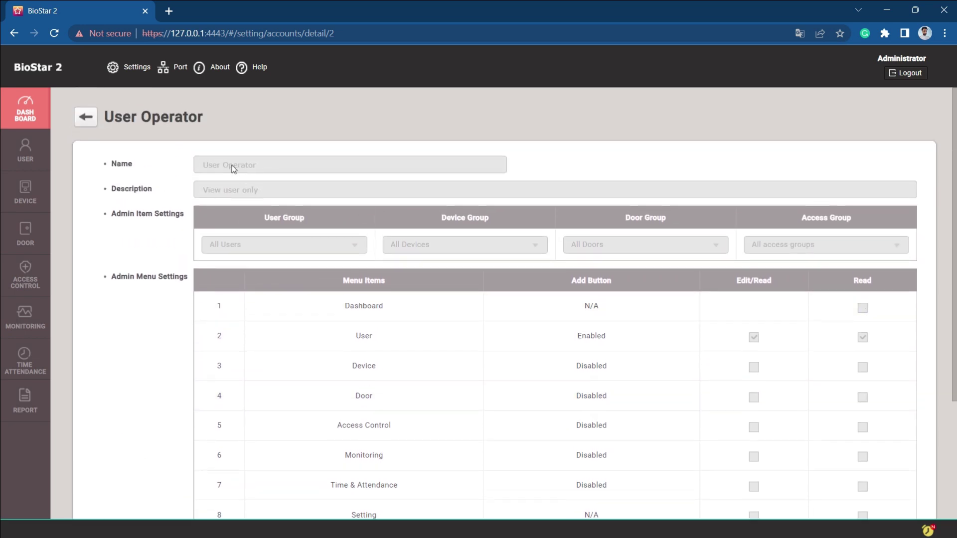
double_click(231, 167)
left_click(231, 170)
scroll(496, 299, "down", 1)
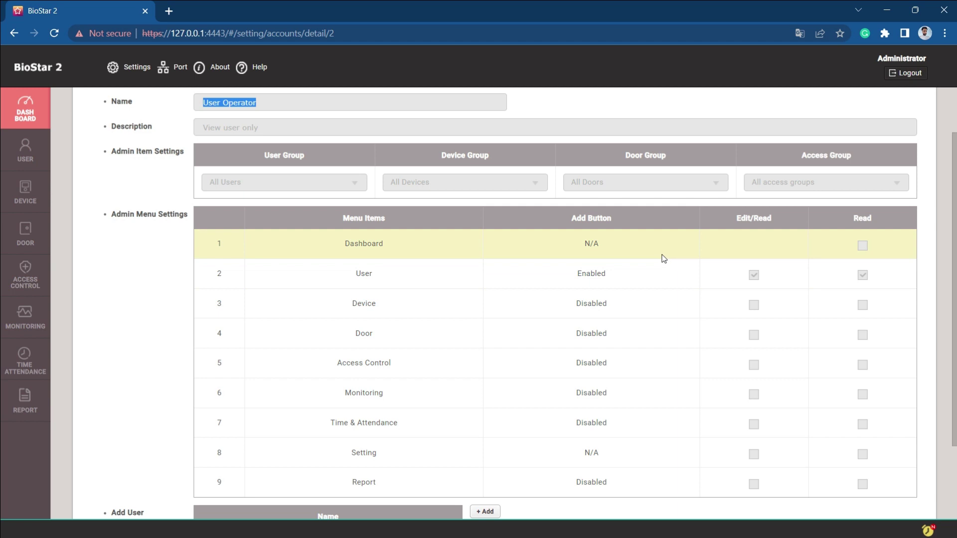
scroll(444, 344, "up", 1)
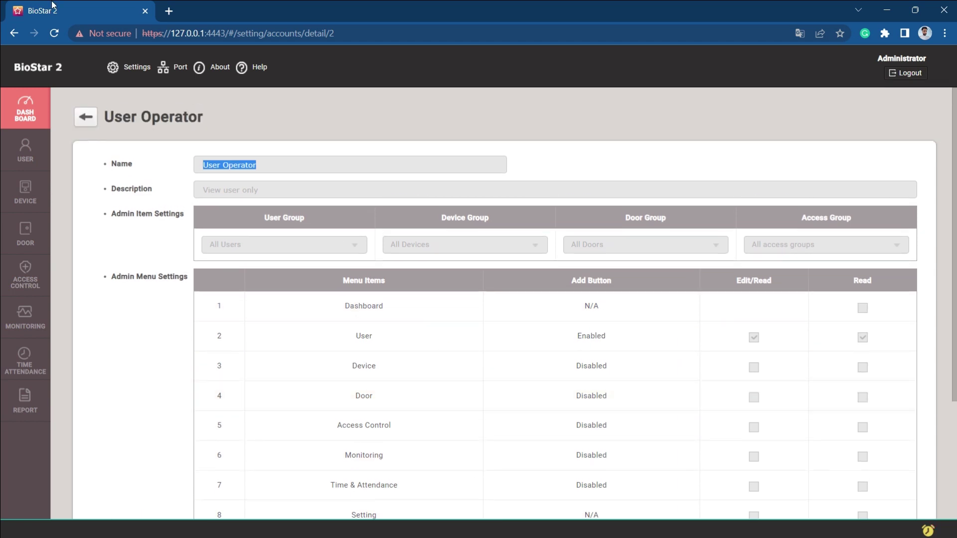
left_click(80, 118)
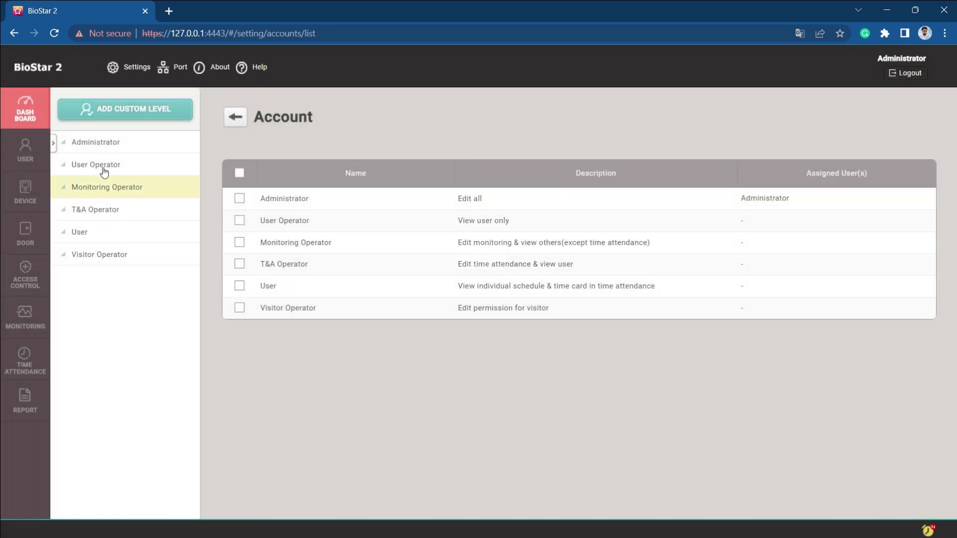
Review the Monitoring Operator level's permissions and go back to the Account list.
left_click(107, 192)
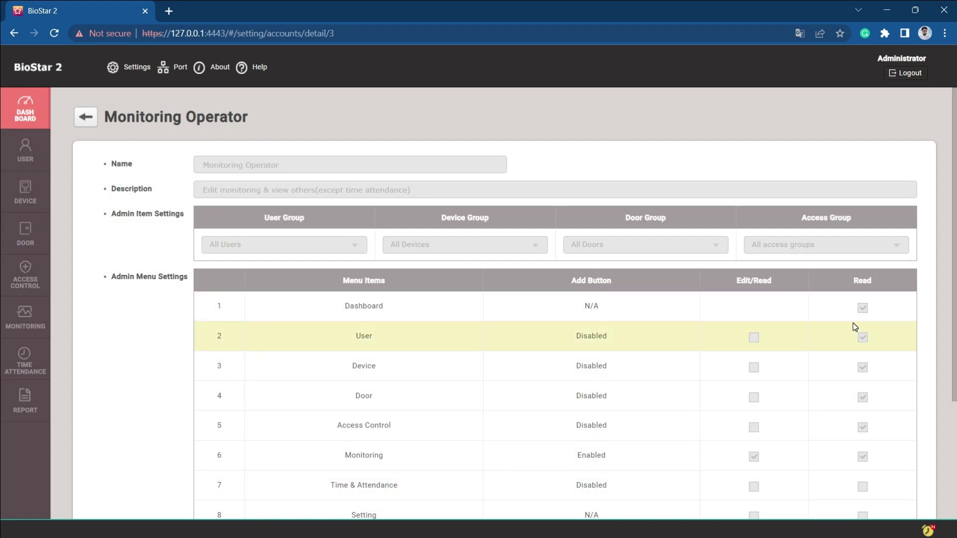
scroll(855, 322, "down", 1)
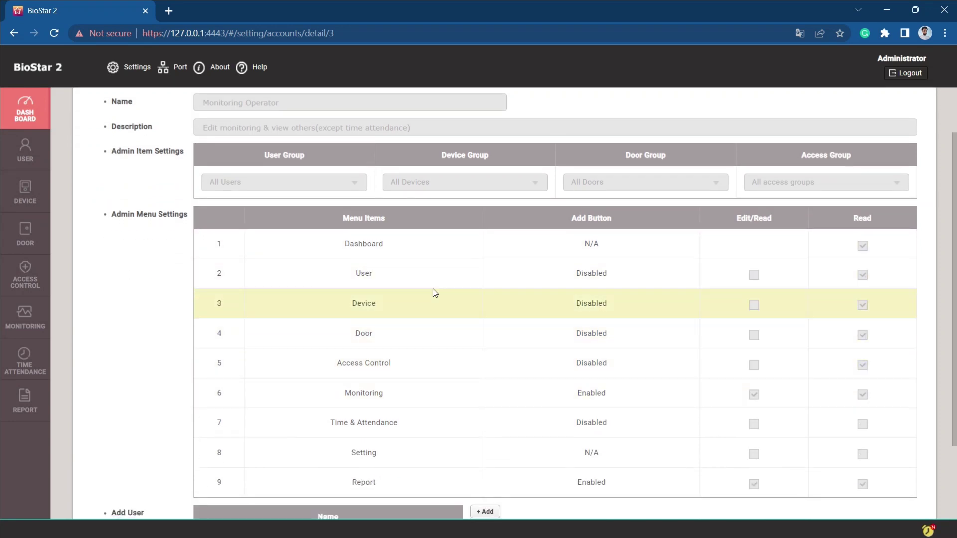
scroll(221, 259, "up", 1)
left_click(86, 117)
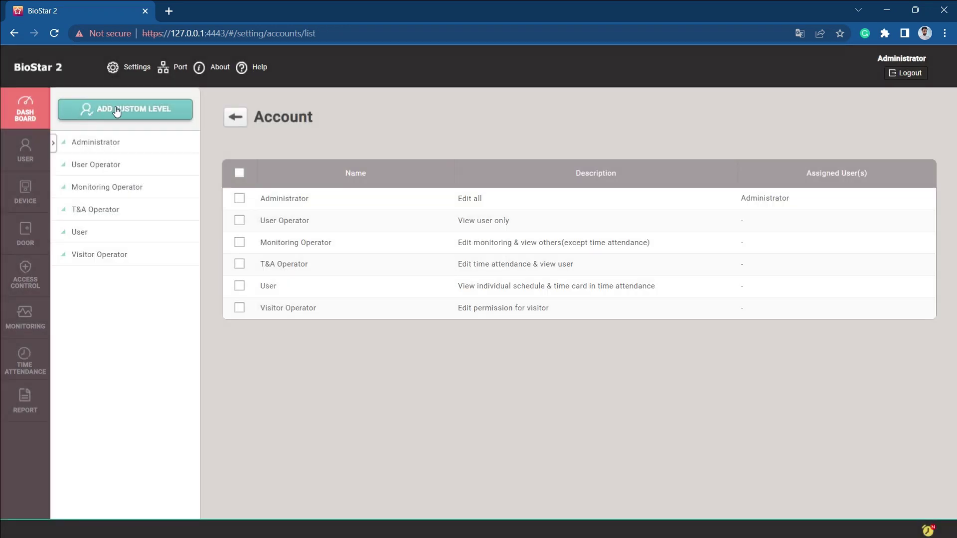
Start a custom operator level with edit rights on Access Control and read access on Setting.
left_click(115, 107)
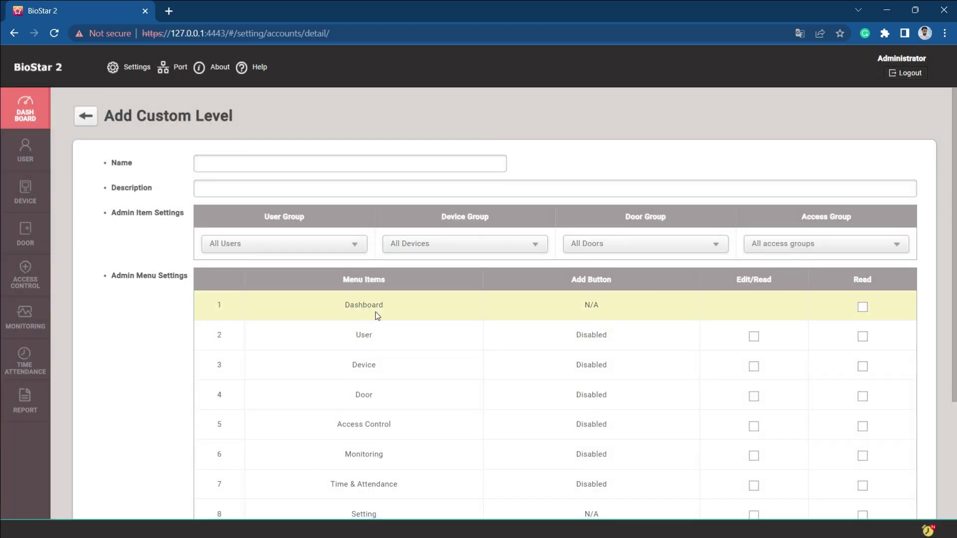
scroll(375, 312, "down", 2)
left_click(754, 304)
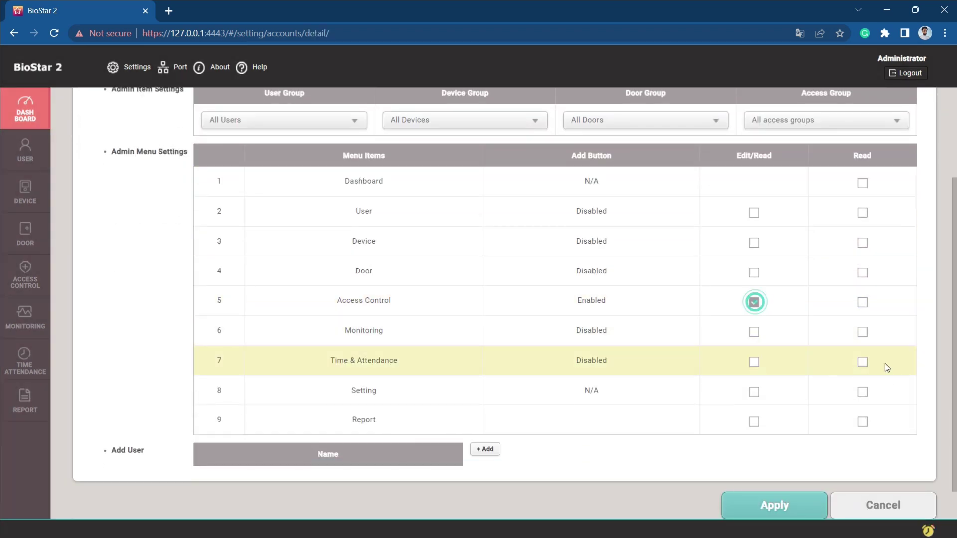
left_click(863, 393)
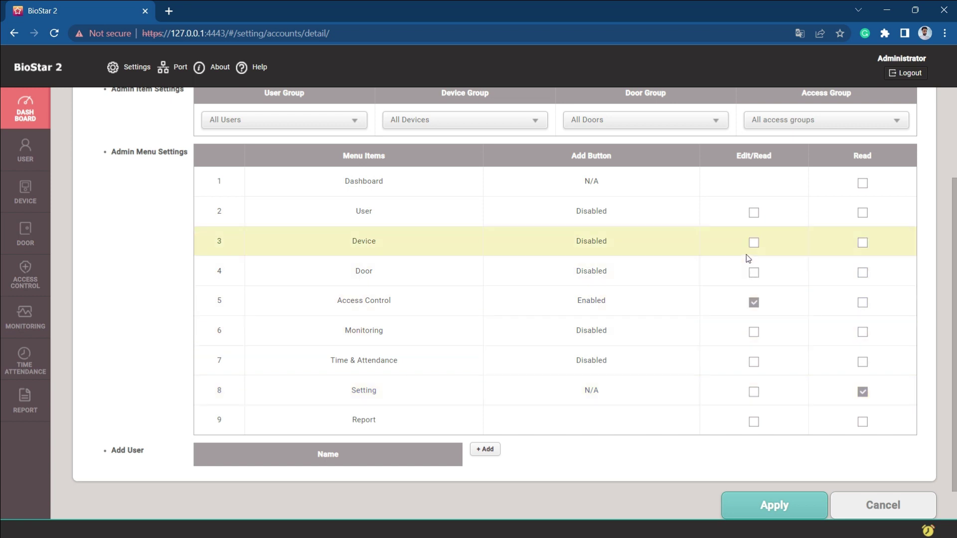
scroll(686, 235, "up", 3)
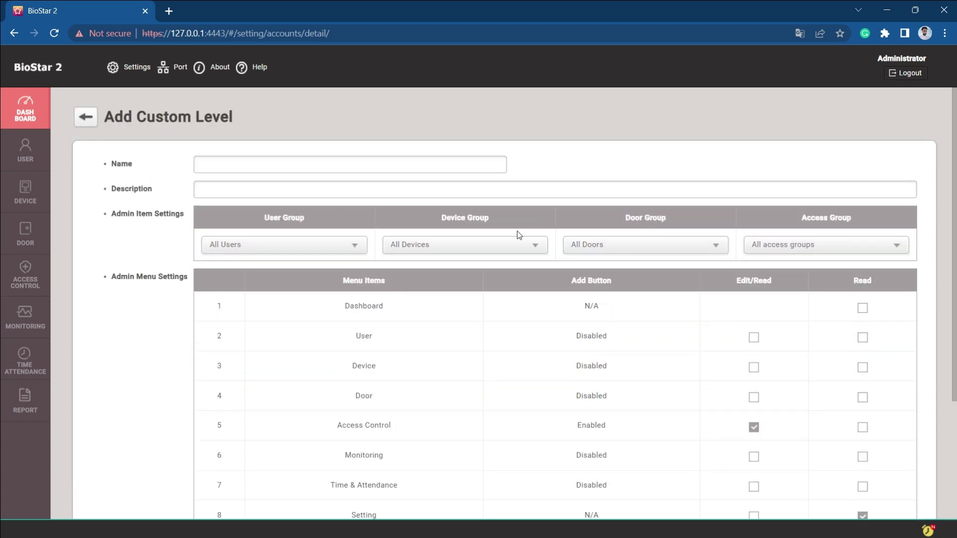
Look through the device, door, access and user group choices, then leave for the Dashboard.
left_click(454, 245)
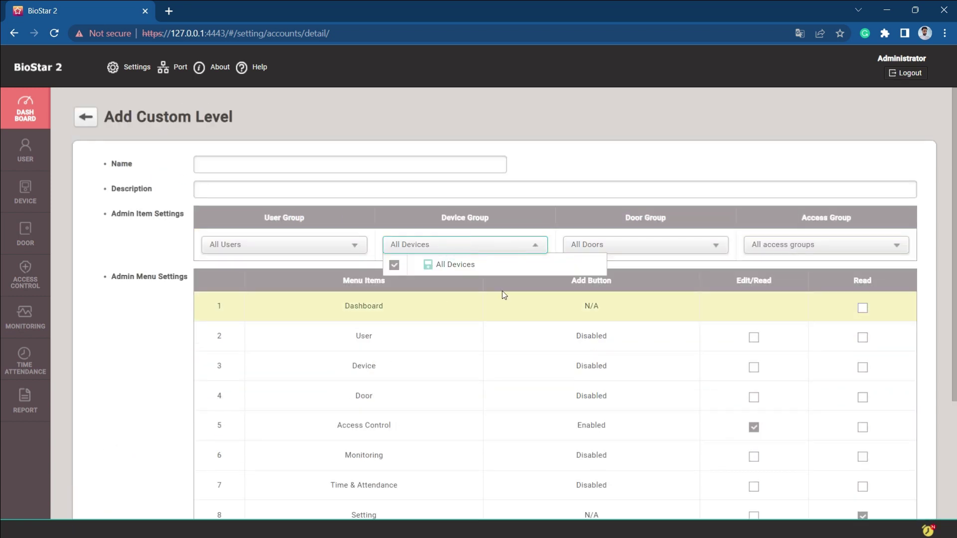
left_click(661, 244)
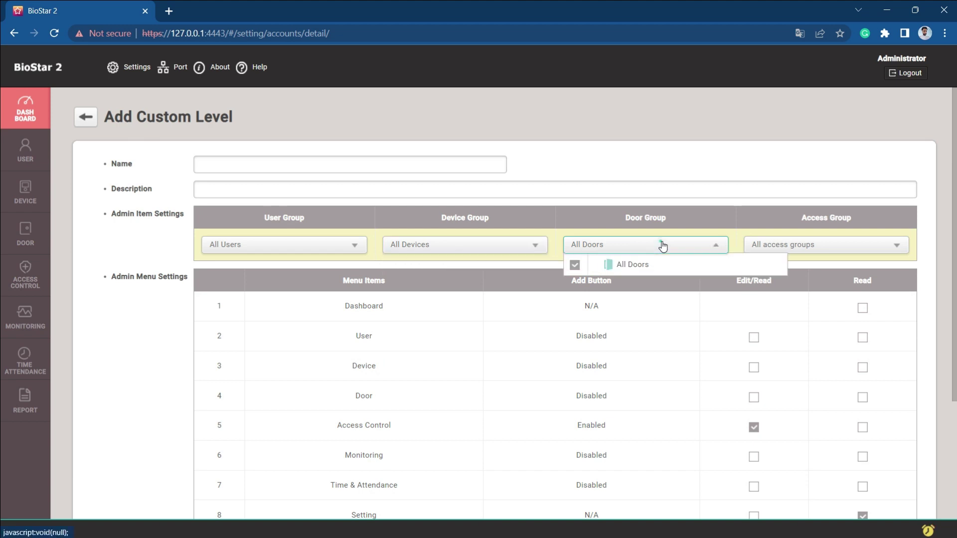
left_click(795, 247)
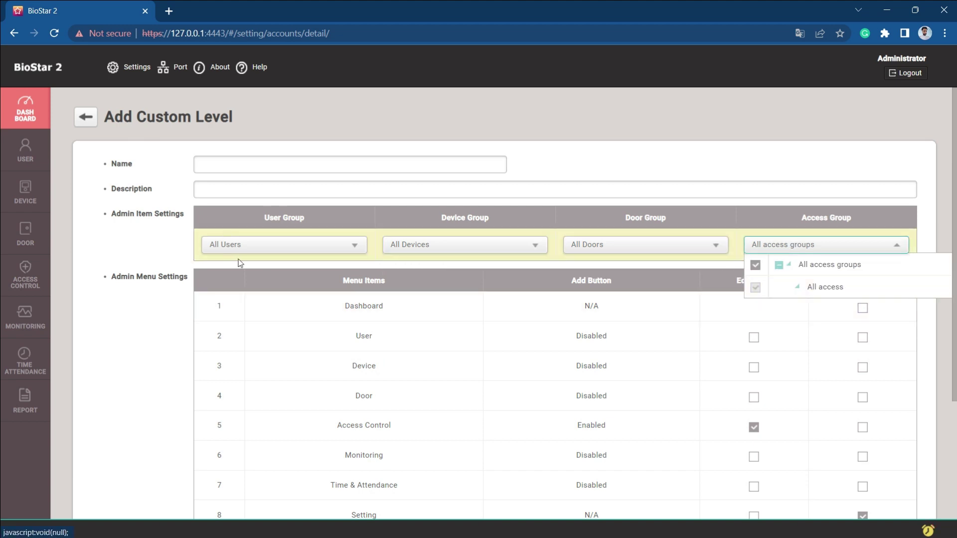
left_click(258, 246)
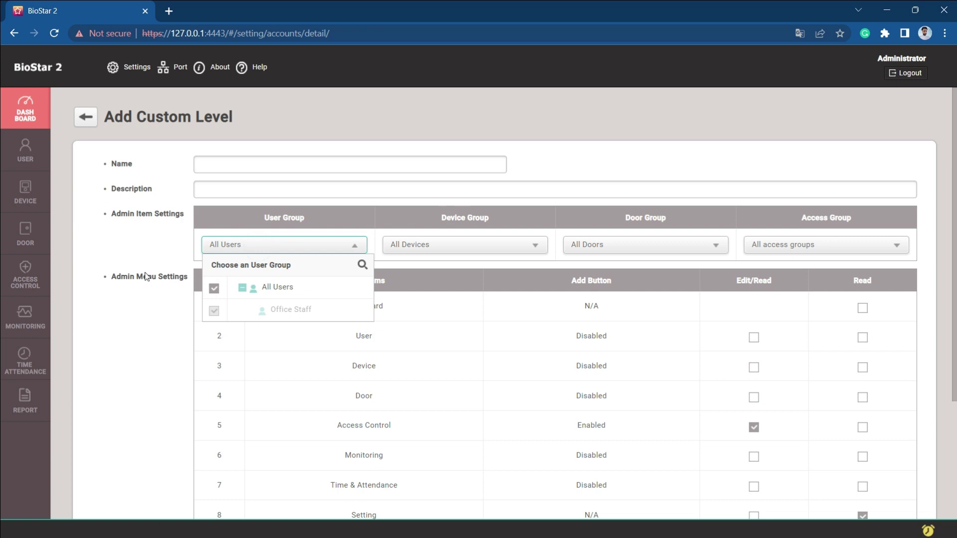
left_click(127, 248)
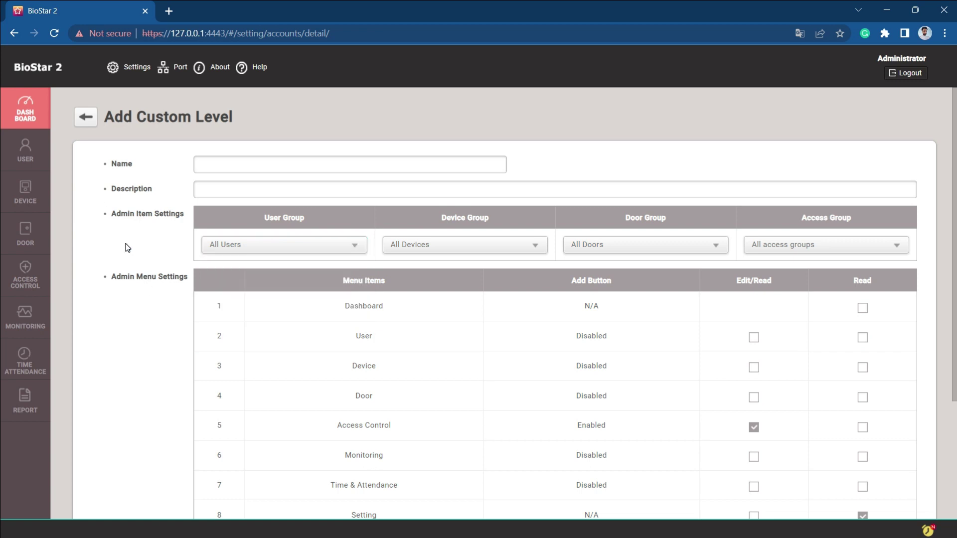
left_click(25, 110)
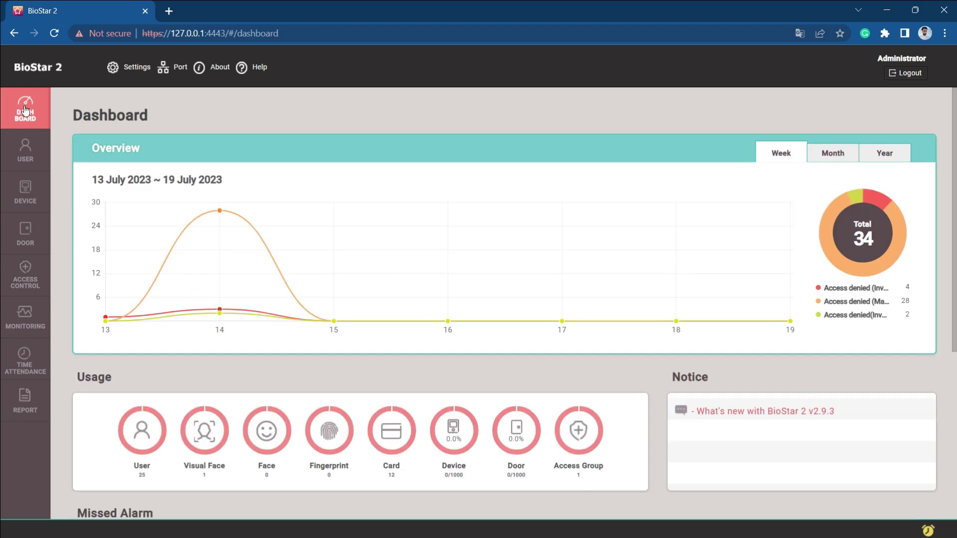
Give user ID 2 the Monitoring Operator level.
left_click(25, 149)
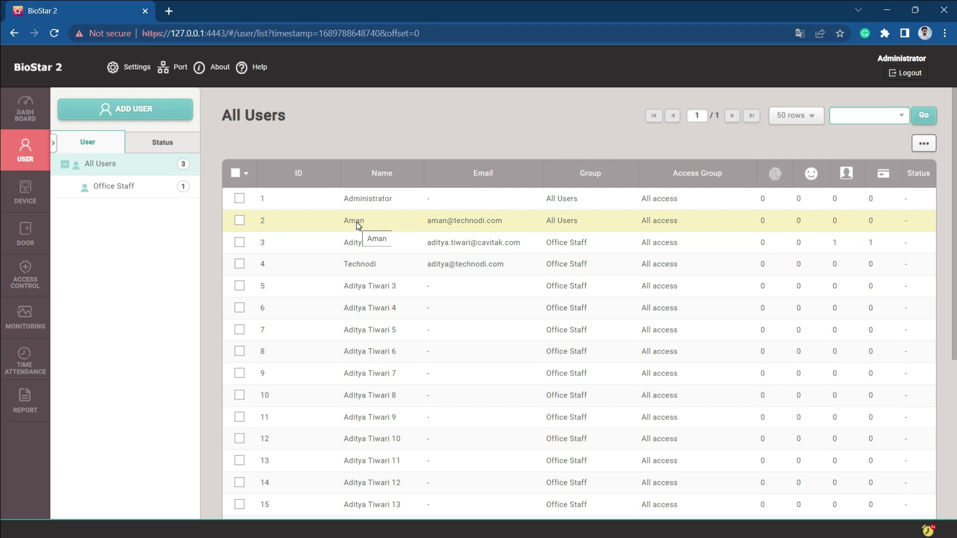
left_click(357, 222)
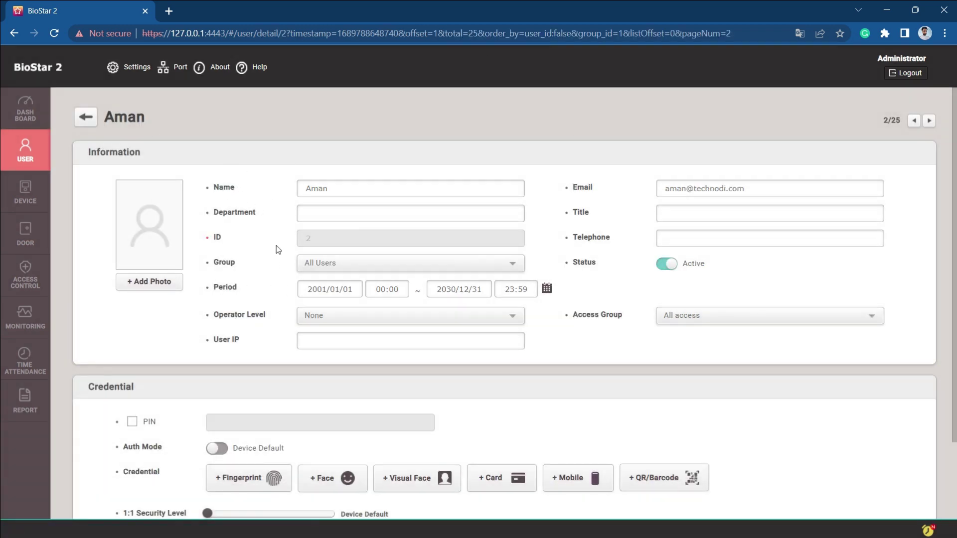
left_click(316, 316)
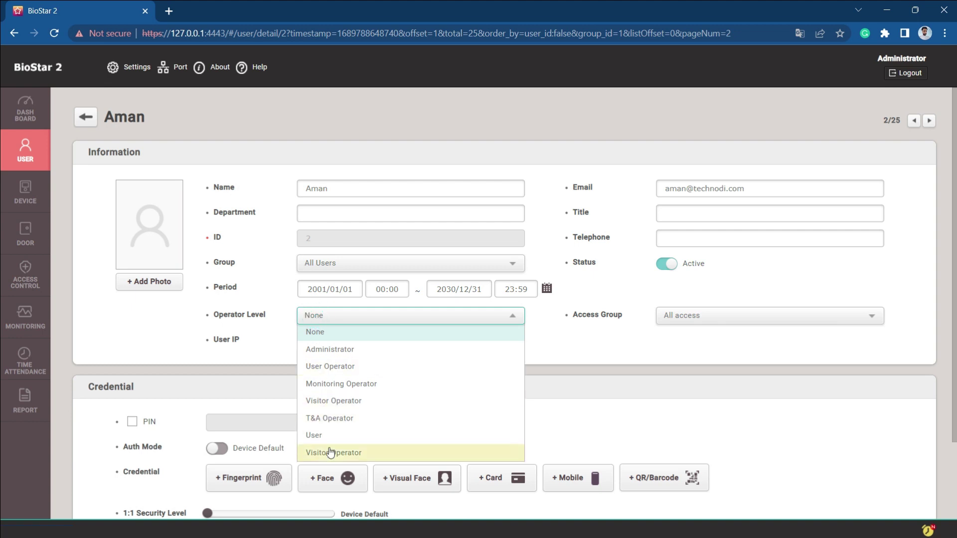
left_click(331, 384)
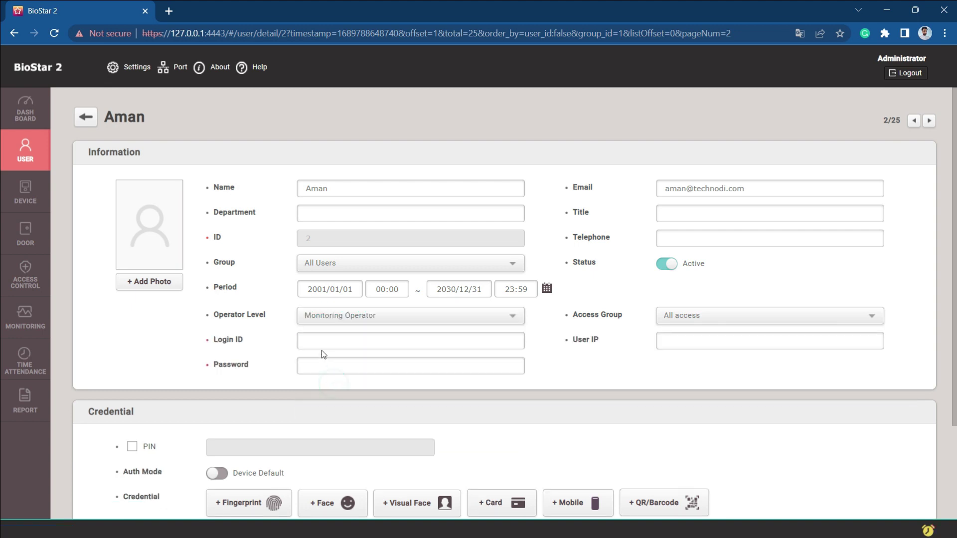
Use the user's name as login ID, set and confirm a password, and apply.
double_click(309, 191)
key("ctrl+c")
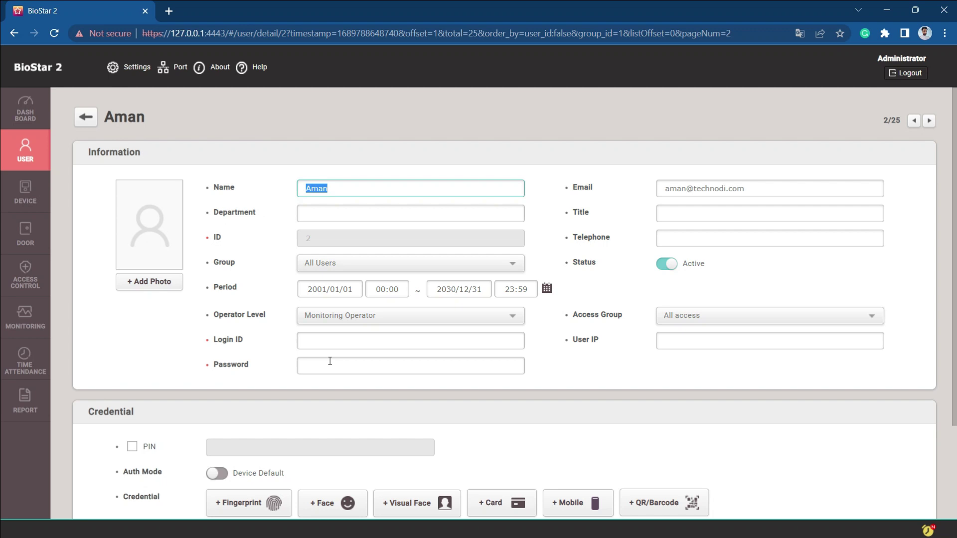
left_click(315, 338)
key("ctrl+v")
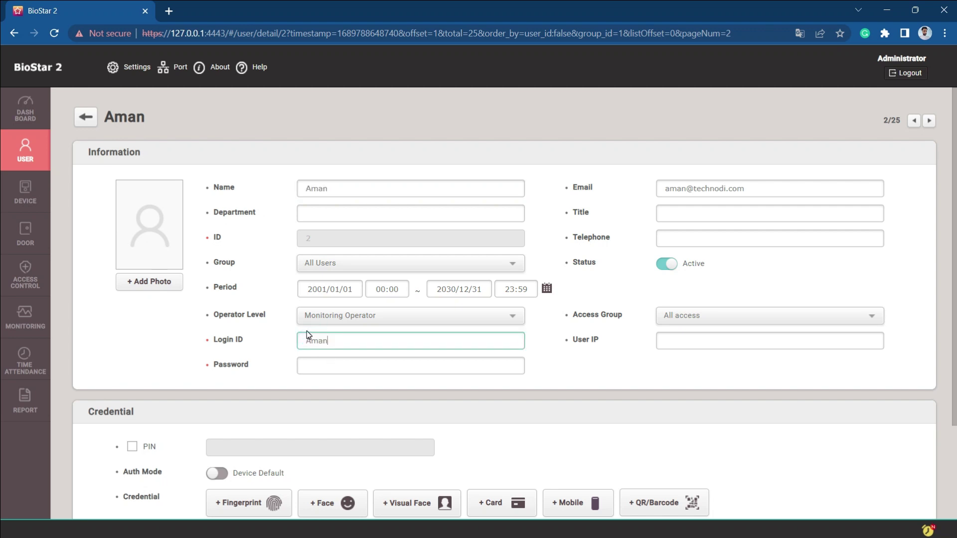
key("Tab")
left_click(316, 362)
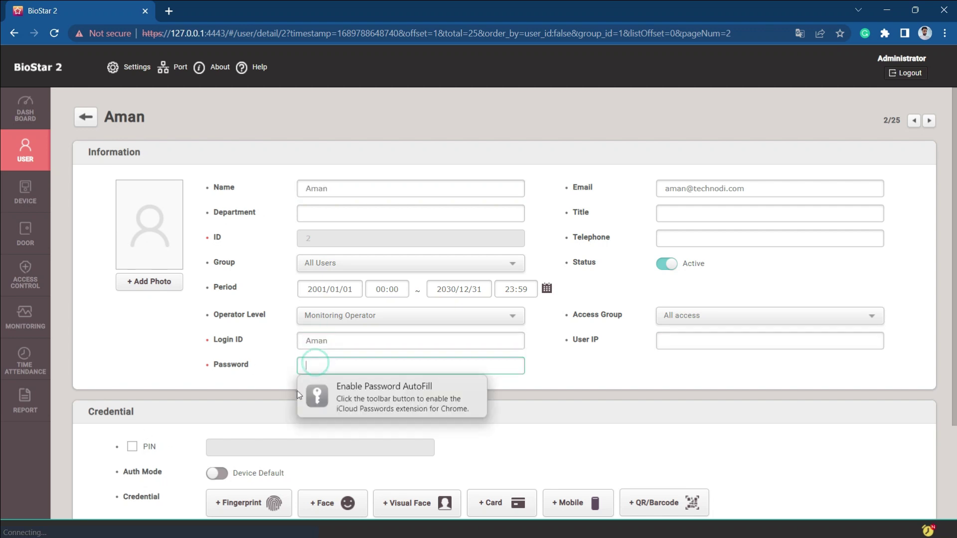
type("1234567890")
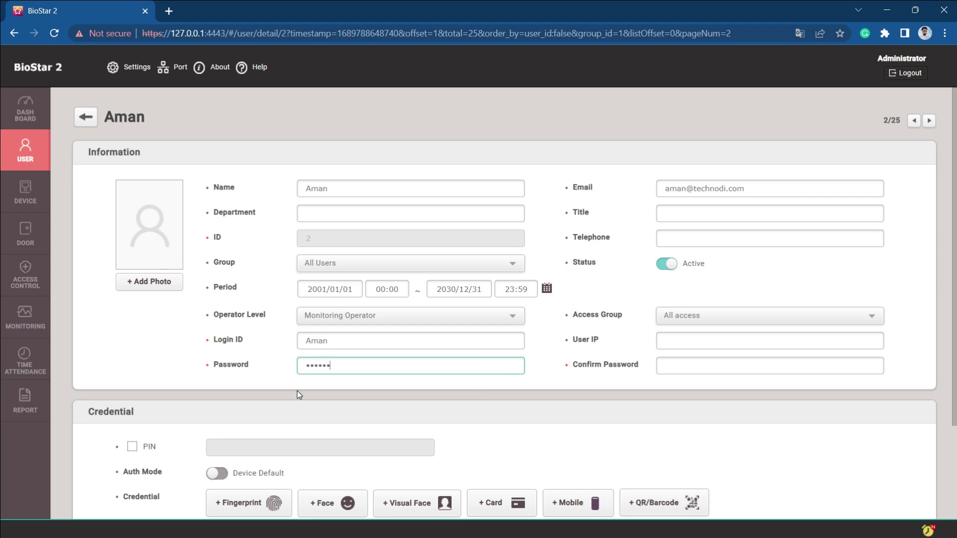
key("Tab")
type("1")
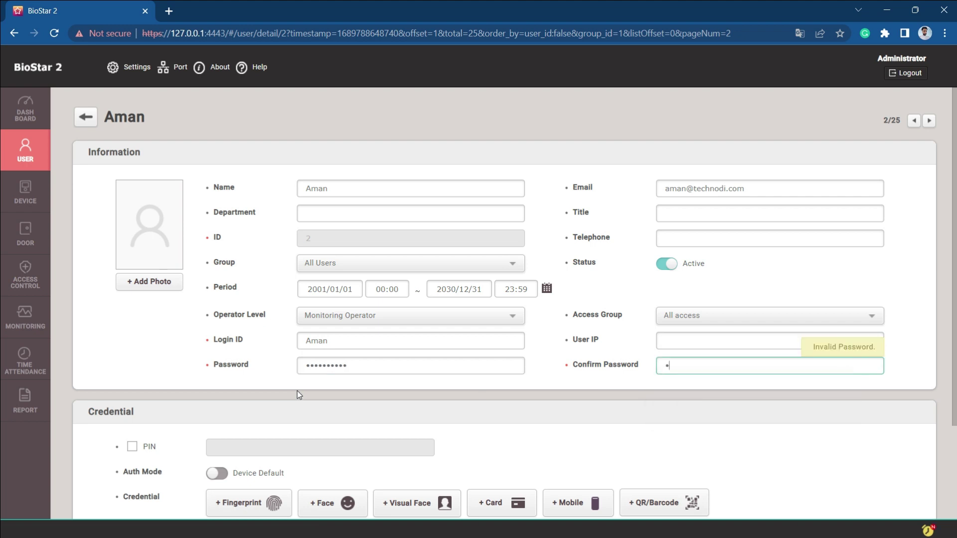
type("234567890")
scroll(368, 459, "down", 3)
left_click(766, 468)
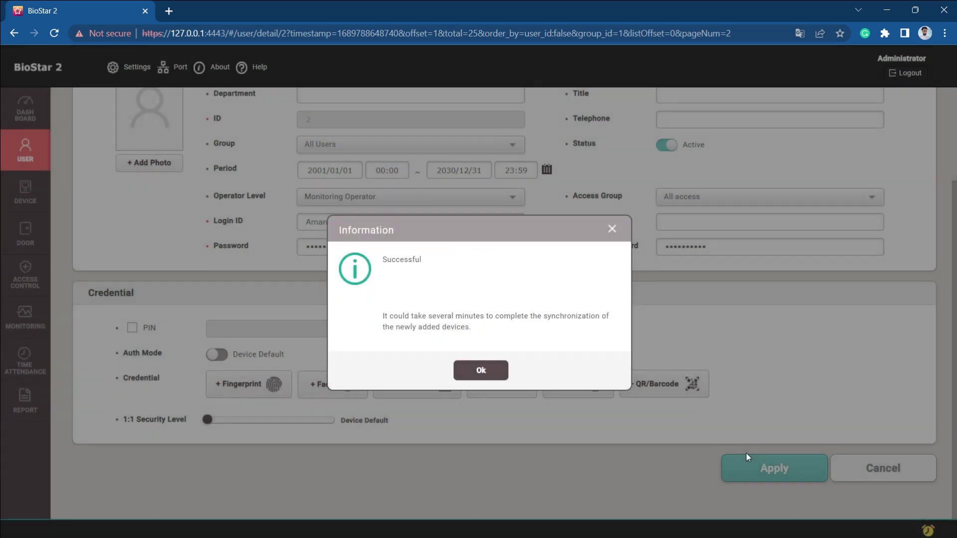
Log out the administrator and sign in with the Monitoring Operator's login ID and password.
left_click(490, 371)
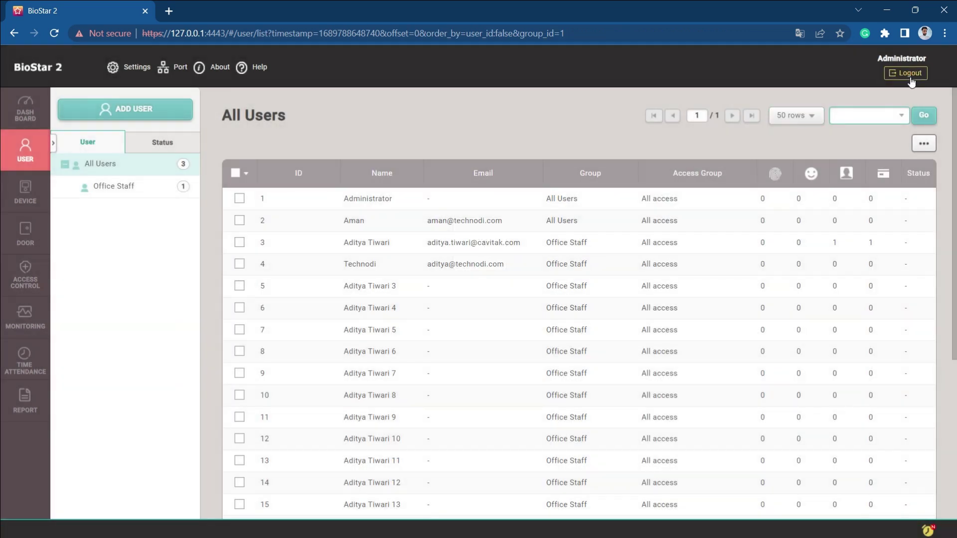
left_click(909, 77)
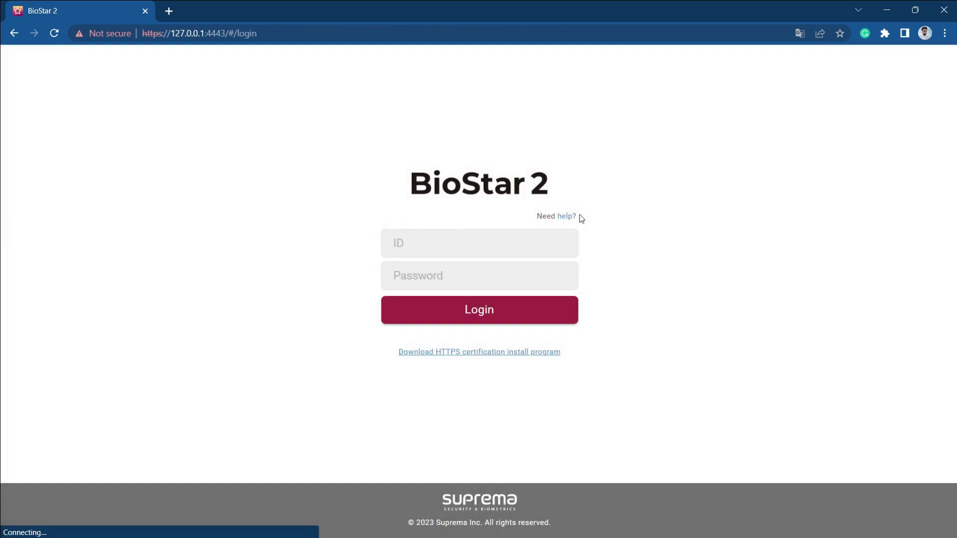
left_click(421, 241)
type("Aman")
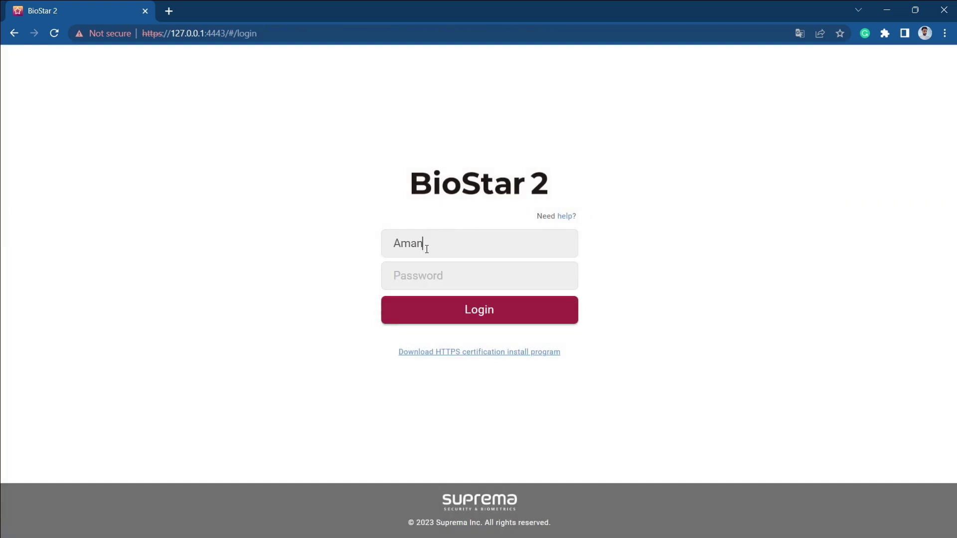
key("Tab")
type("12345678")
key("Return")
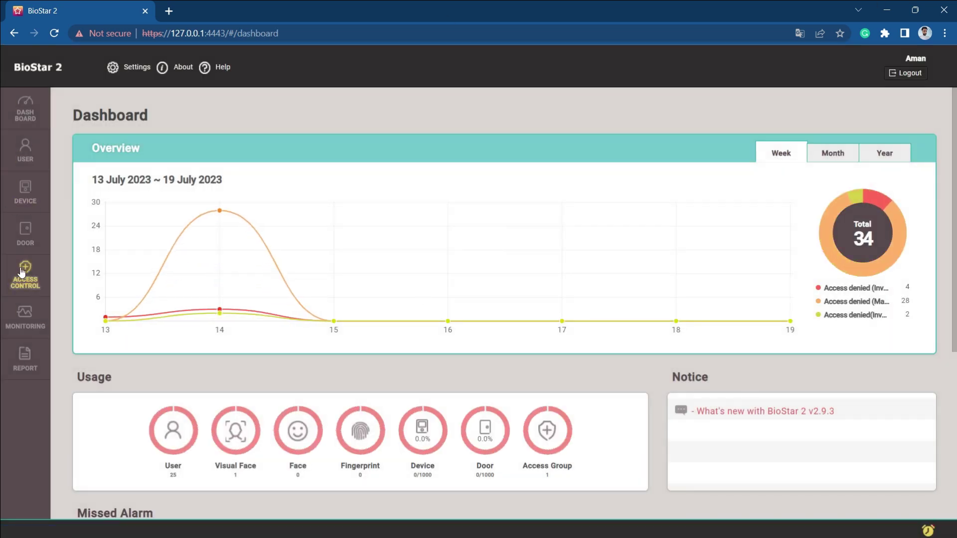
Browse the All Users list and view user ID 5's details as the operator.
left_click(22, 139)
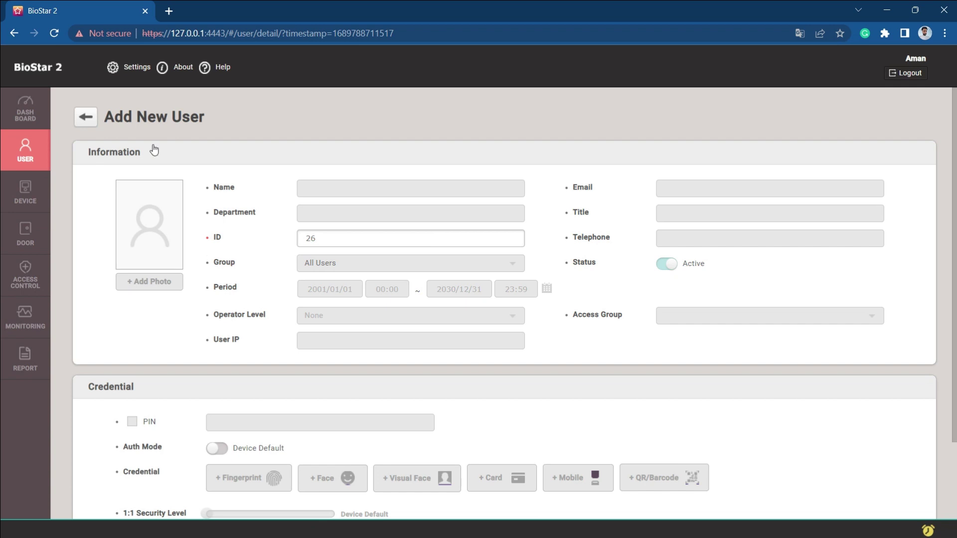
left_click(82, 118)
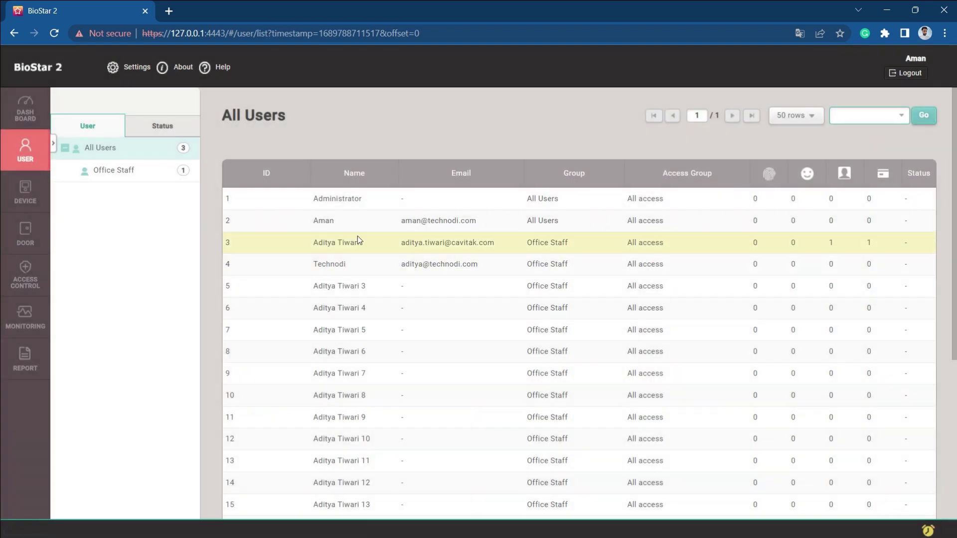
scroll(337, 412, "down", 4)
scroll(338, 402, "up", 4)
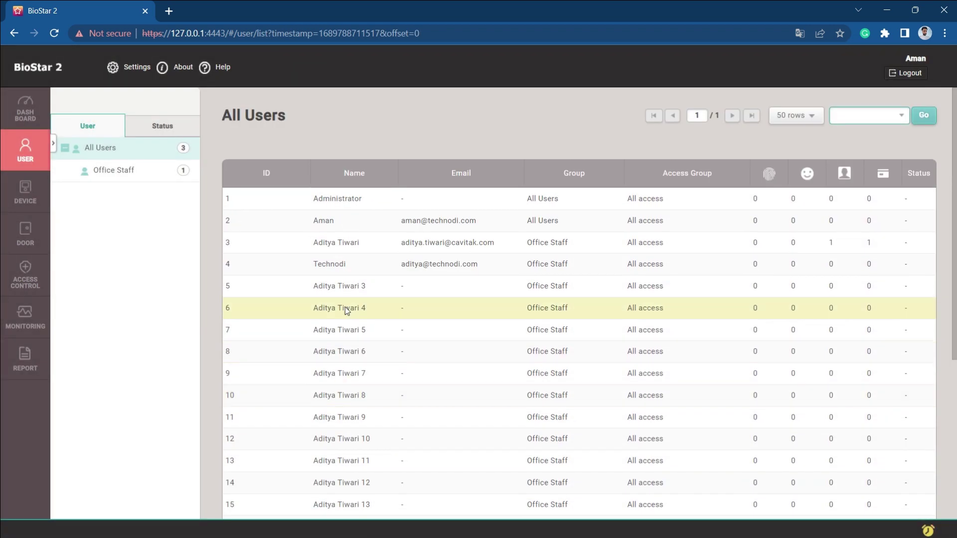
left_click(328, 282)
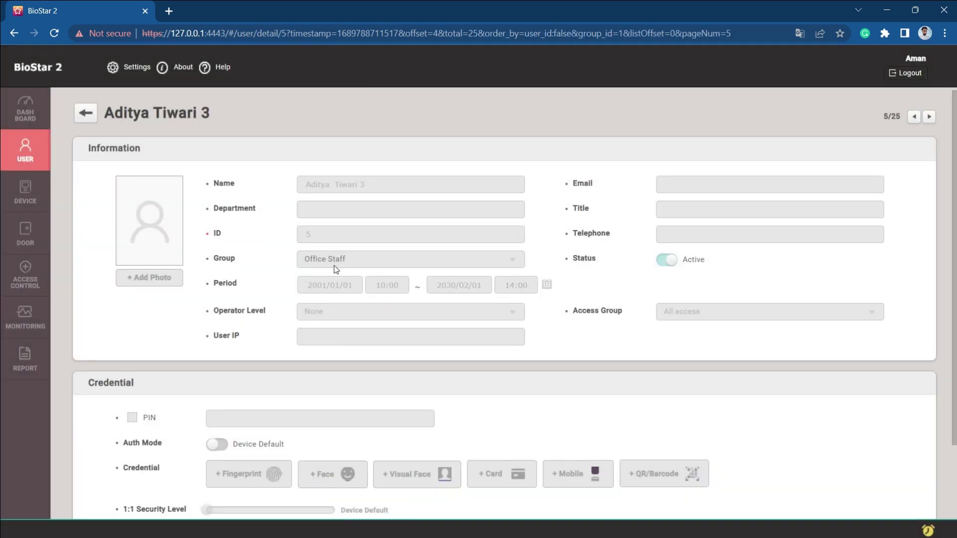
scroll(337, 271, "down", 1)
scroll(342, 360, "up", 1)
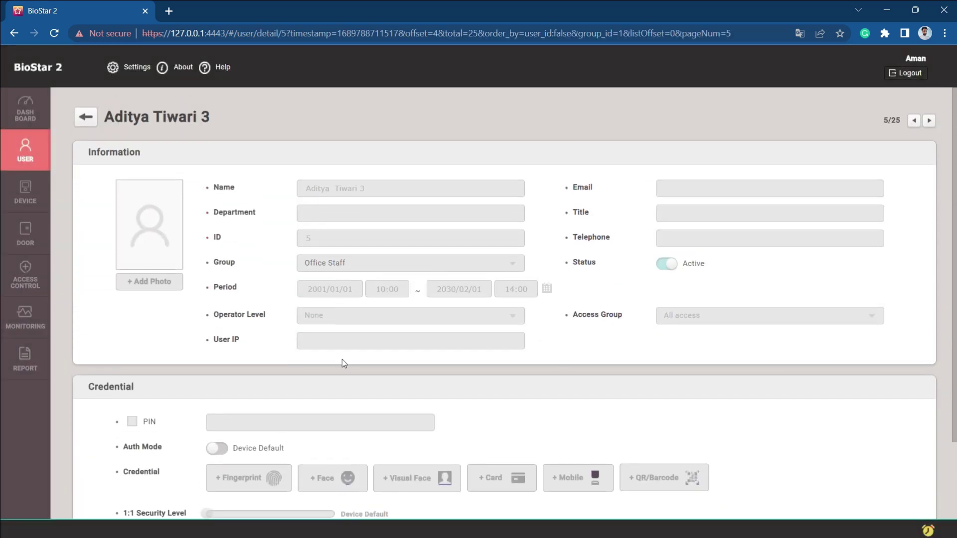
left_click(85, 117)
Visit the Devices, Doors, Access Control and Monitoring event log pages.
left_click(28, 193)
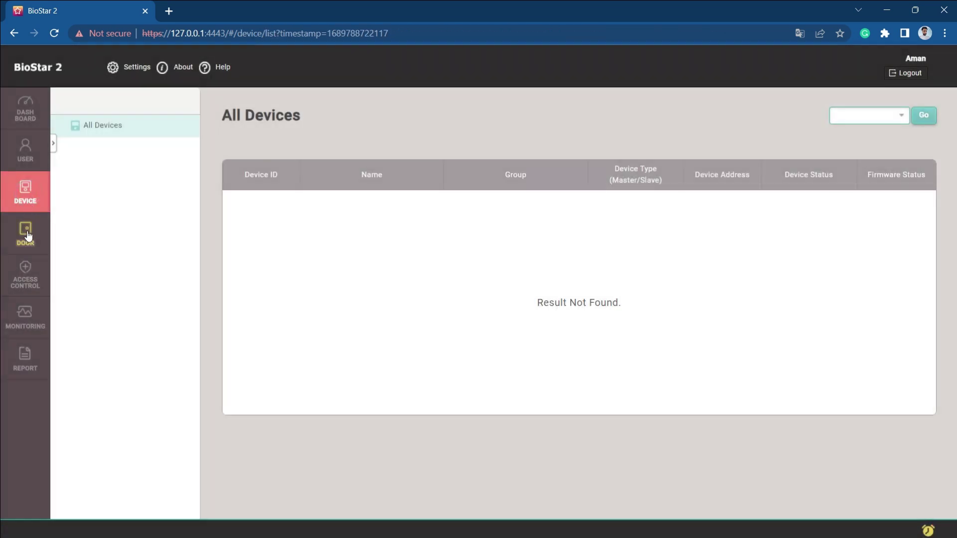
left_click(26, 233)
left_click(26, 265)
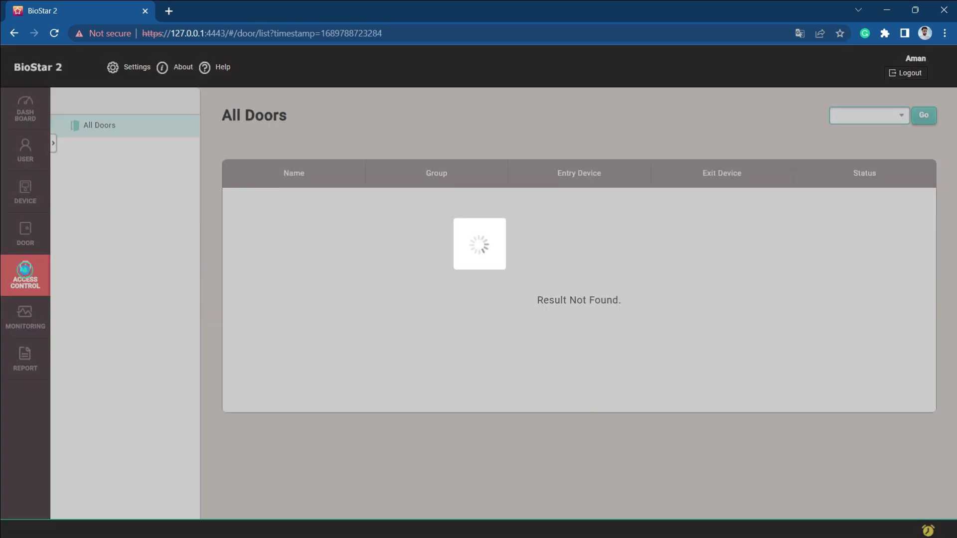
left_click(21, 314)
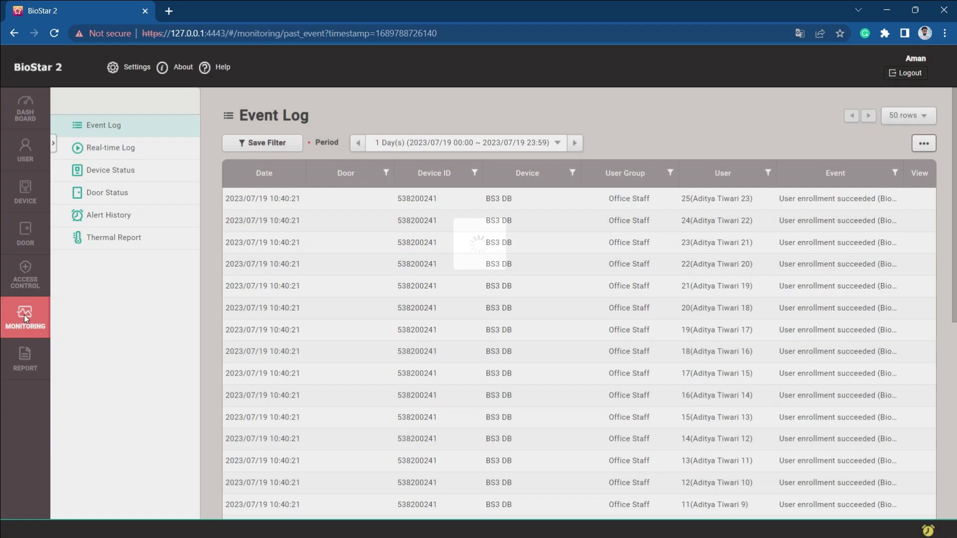
scroll(299, 248, "down", 7)
scroll(299, 248, "up", 7)
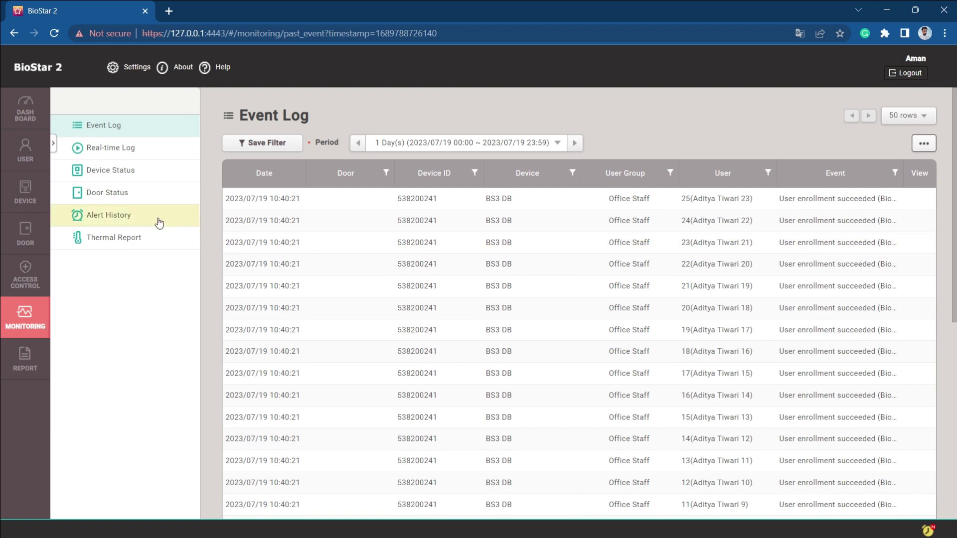
Check Device Status, Door Status, Alert History, Real-time Log, Event Log and Access Groups before the user list.
left_click(105, 172)
left_click(105, 142)
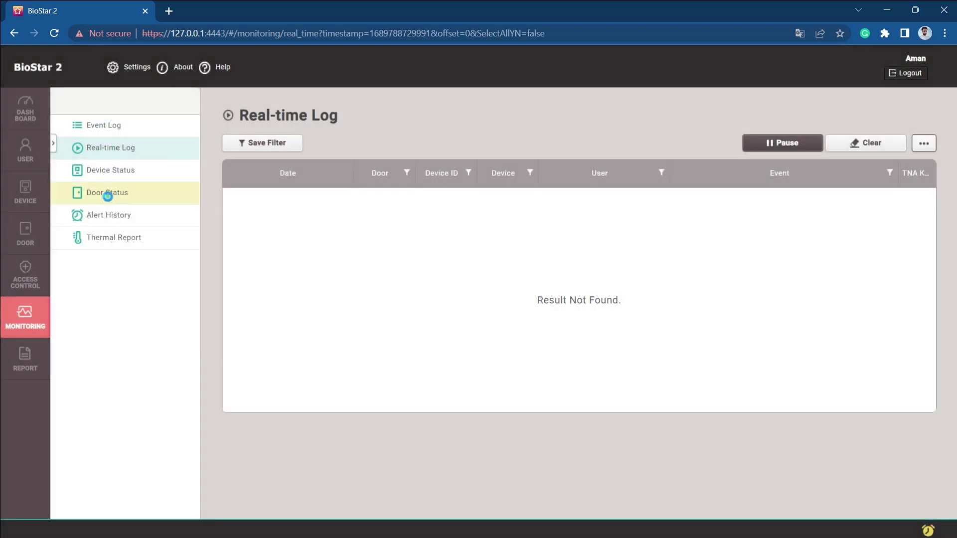
left_click(107, 193)
left_click(107, 215)
left_click(109, 146)
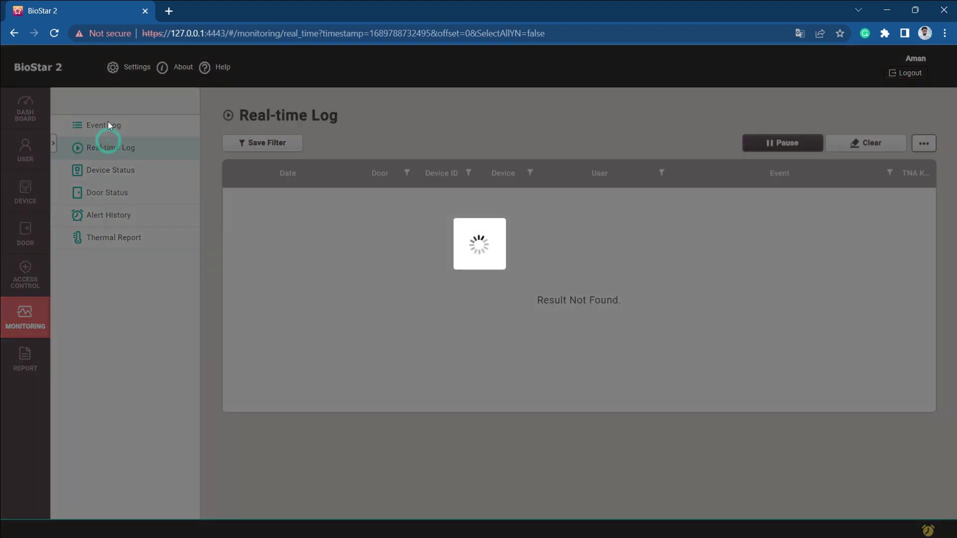
left_click(106, 125)
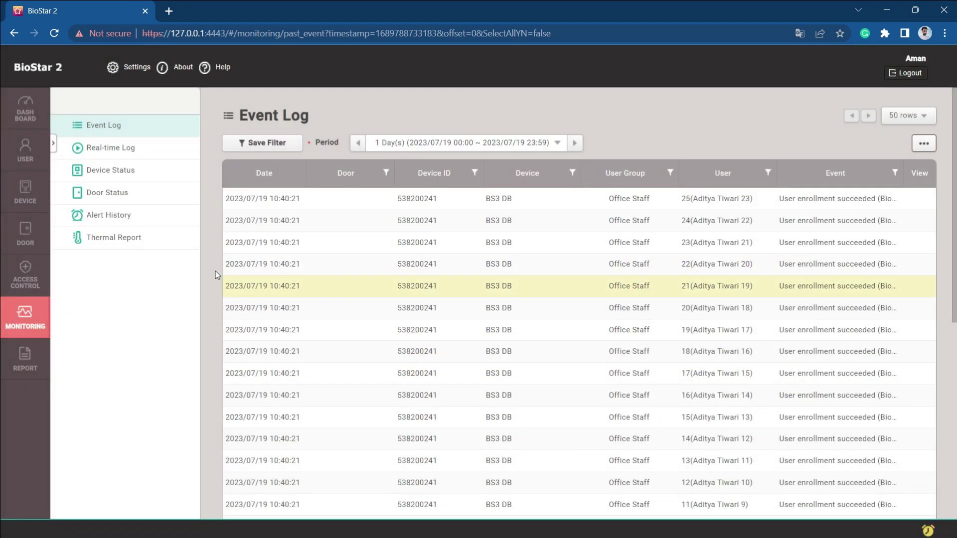
left_click(25, 279)
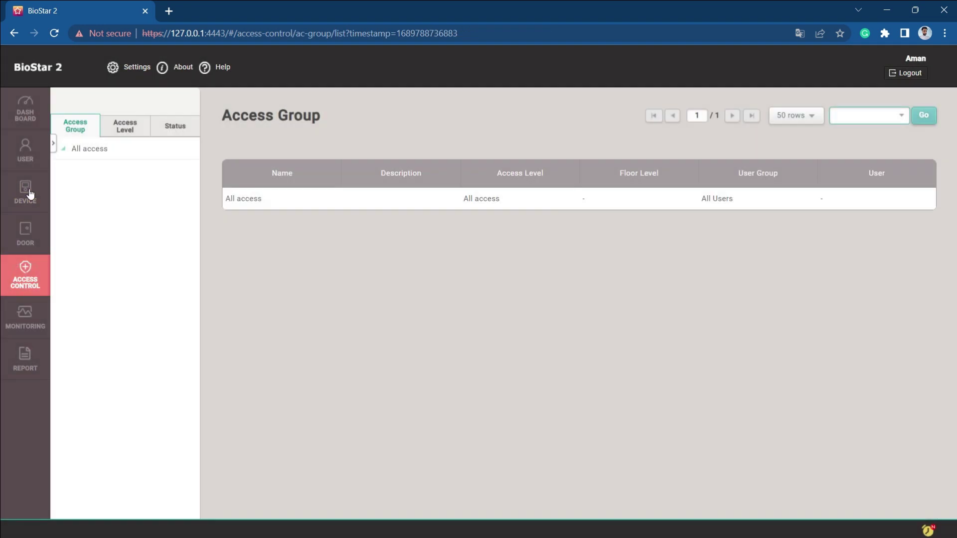
left_click(32, 150)
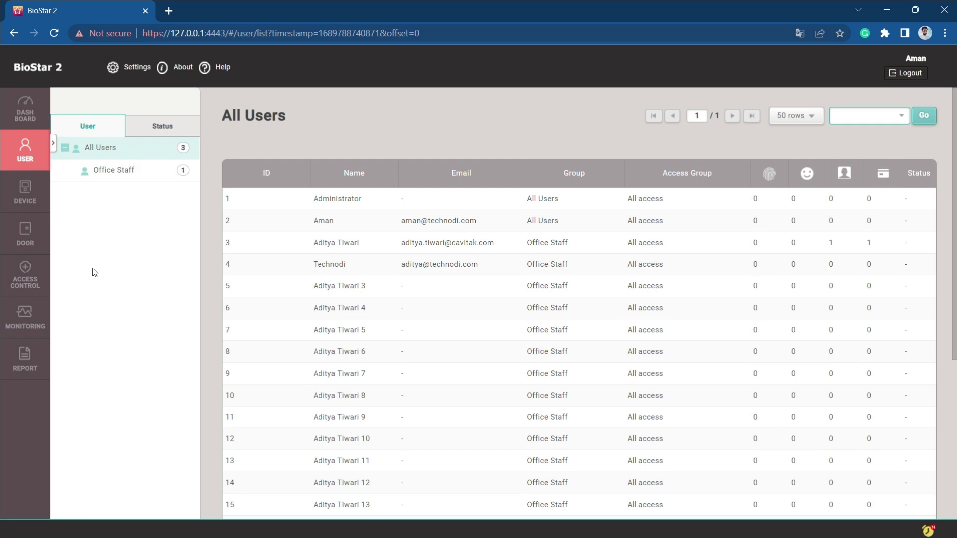
Log out the operator and sign back in with the administrator's credentials.
left_click(906, 73)
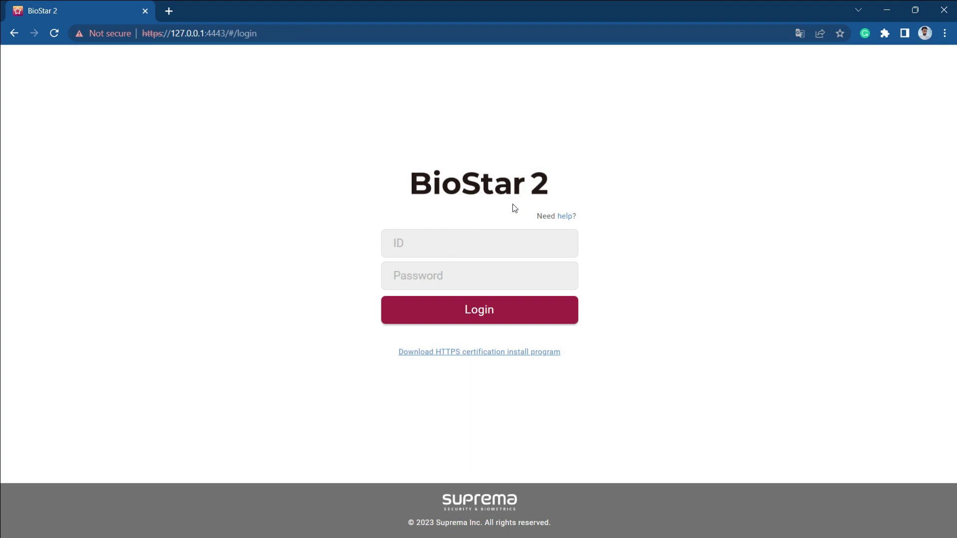
left_click(414, 250)
type("admin")
key("Tab")
type("1")
key("Return")
Make user 4 an Administrator, save it, and log out.
left_click(25, 150)
left_click(87, 114)
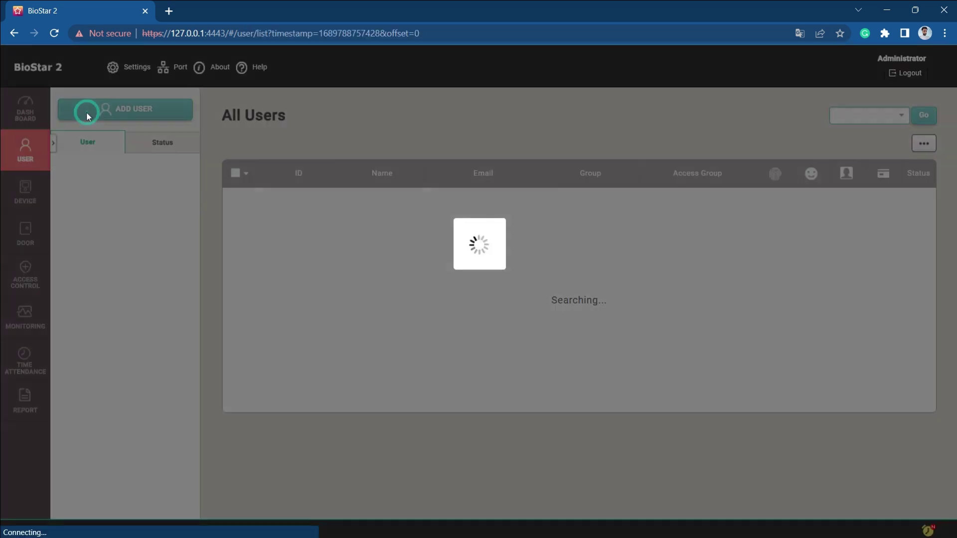
left_click(362, 266)
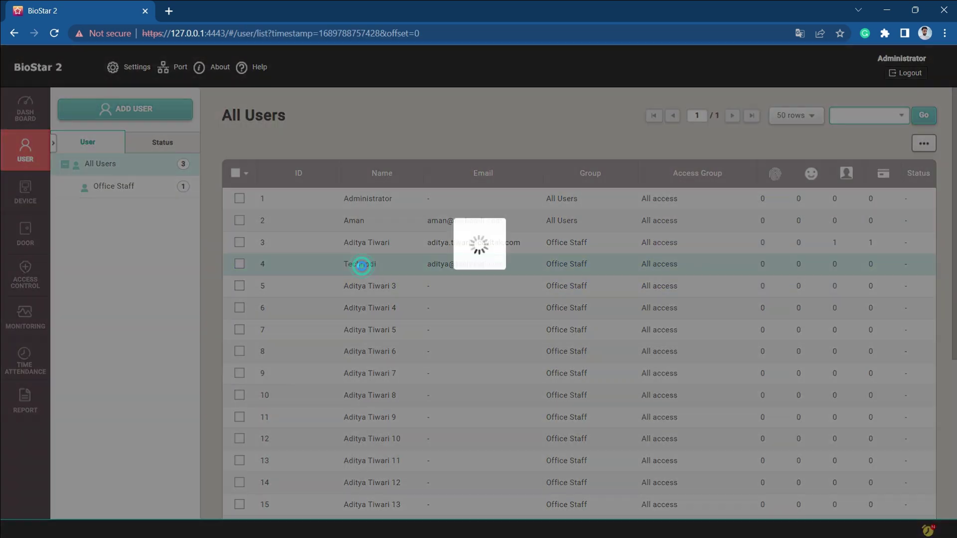
left_click(331, 318)
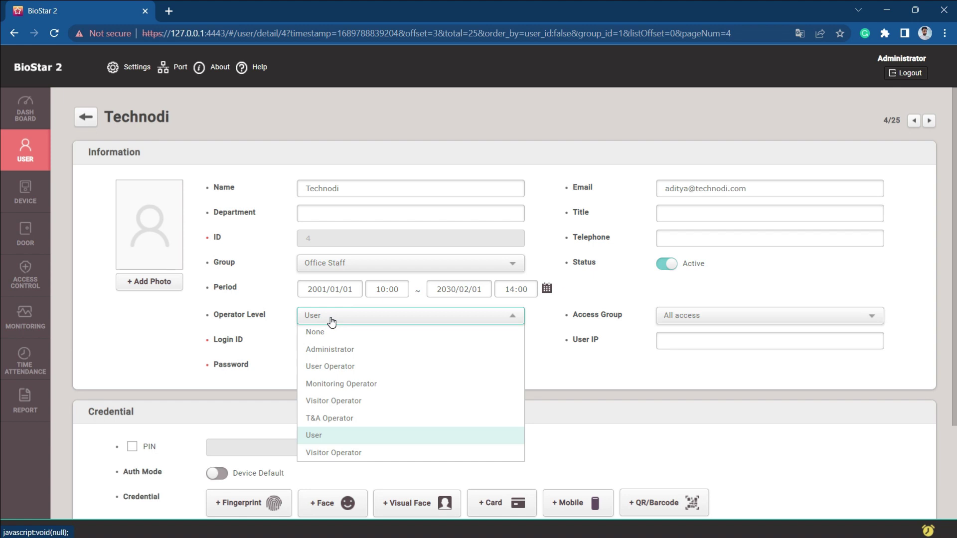
left_click(331, 348)
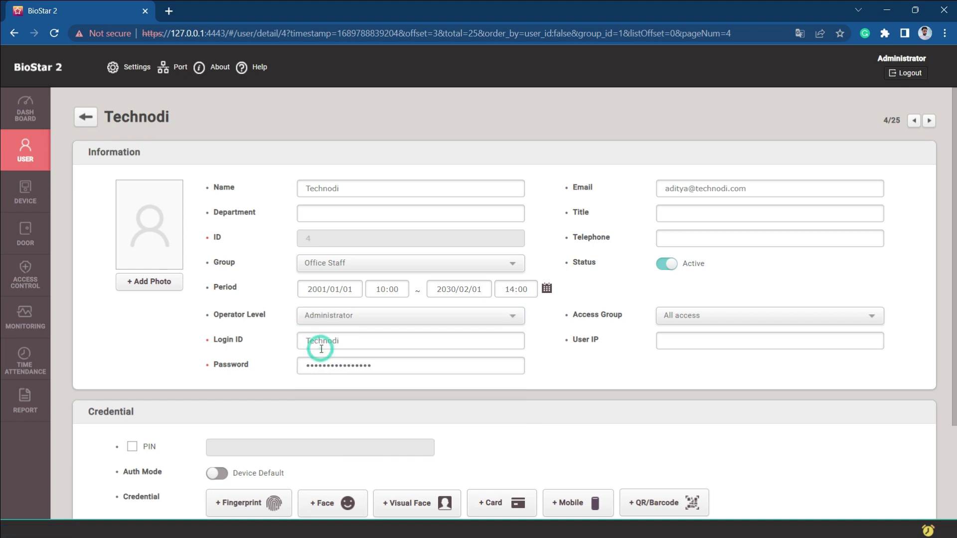
scroll(598, 388, "down", 2)
left_click(783, 475)
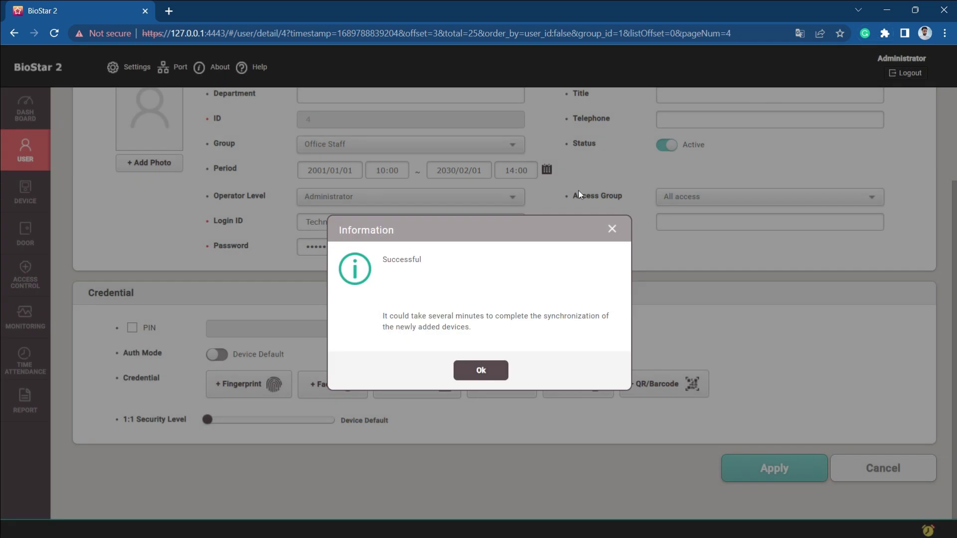
left_click(498, 369)
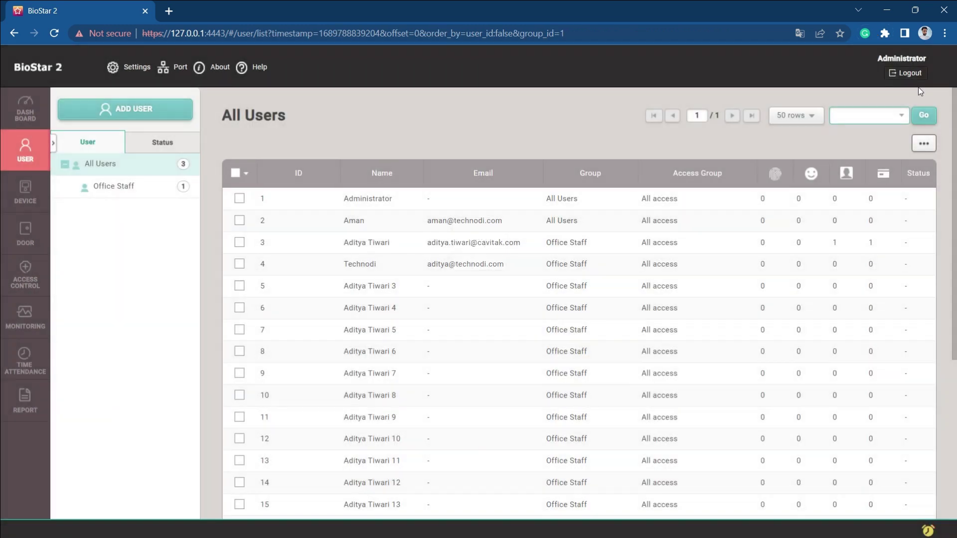
left_click(908, 72)
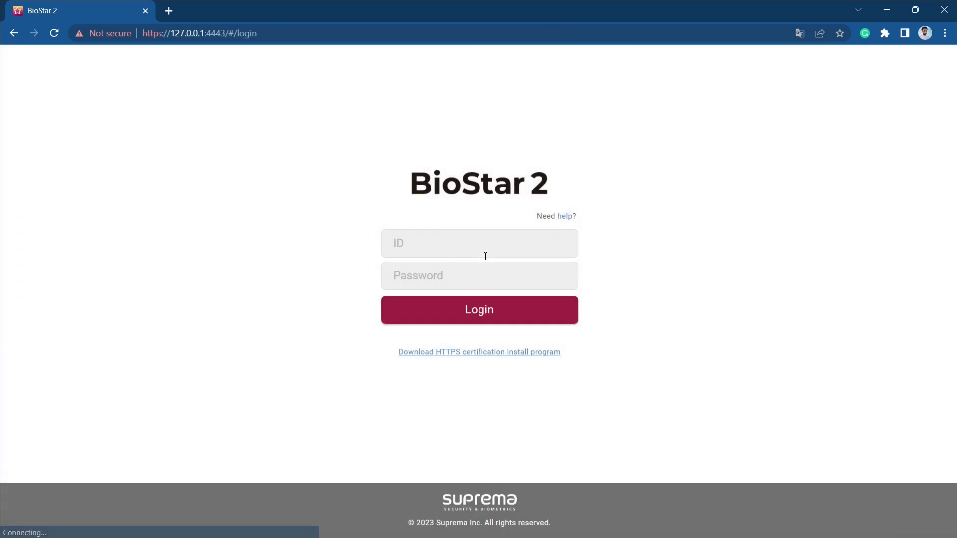
Sign in with the newly promoted administrator's login ID and password.
left_click(486, 247)
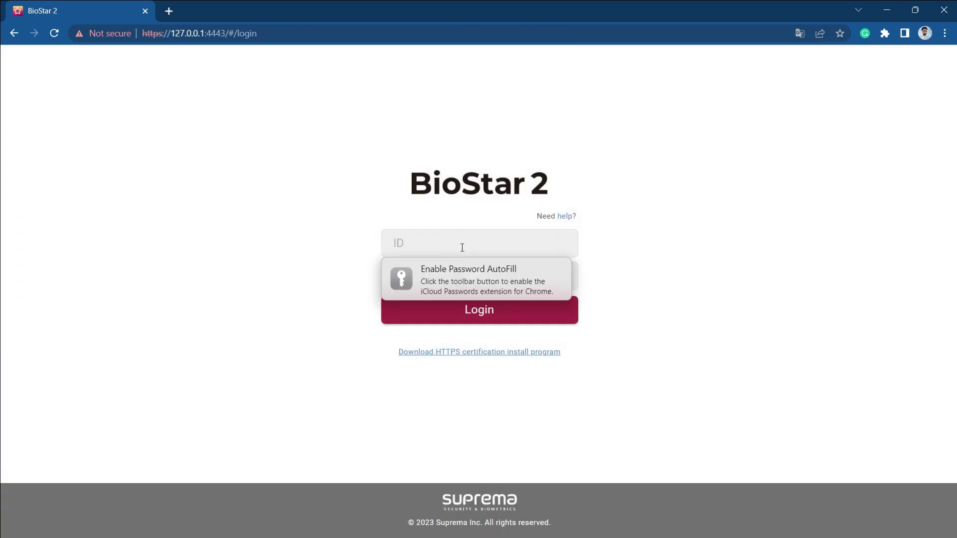
type("Technodi")
key("Tab")
type("1")
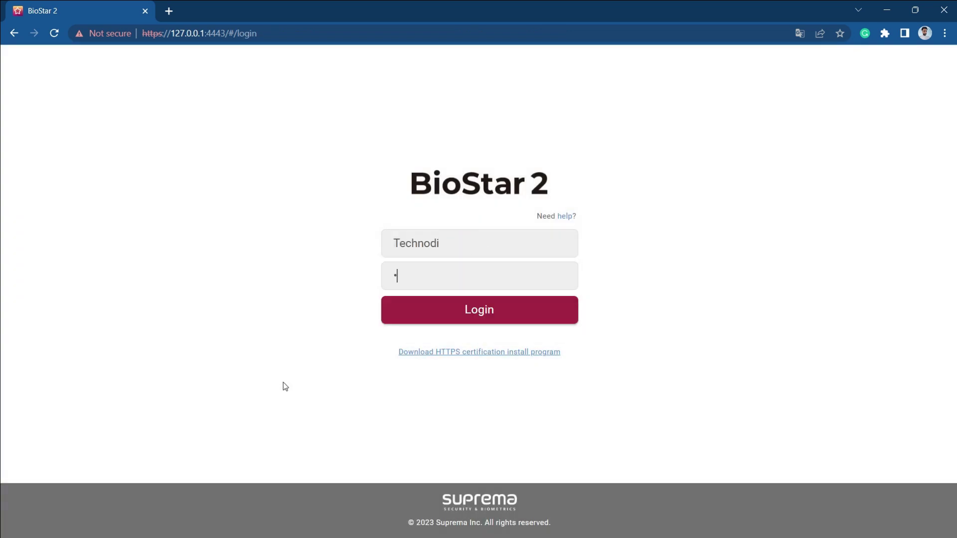
key("Return")
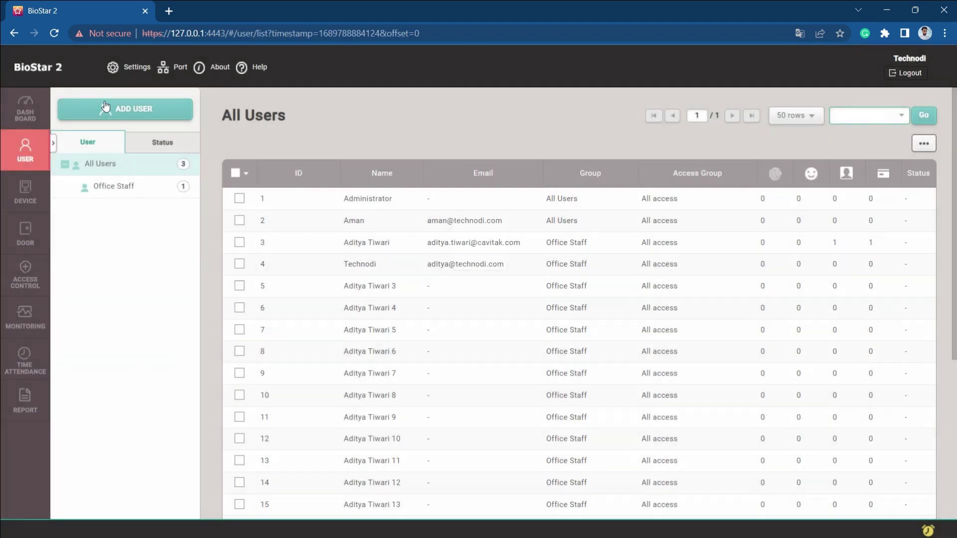
Open Add User, Device Advanced Search, Access Control and the Add Door form.
left_click(125, 106)
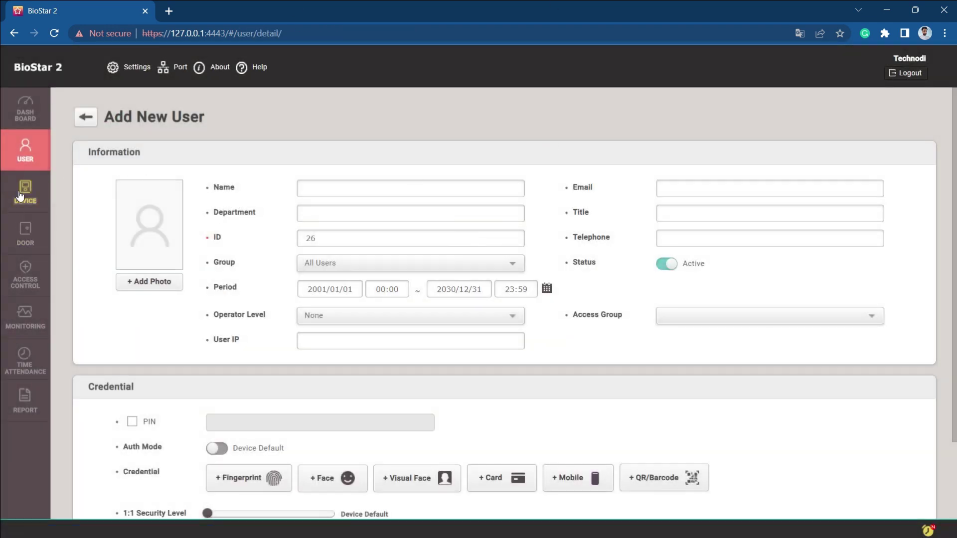
left_click(25, 192)
left_click(111, 135)
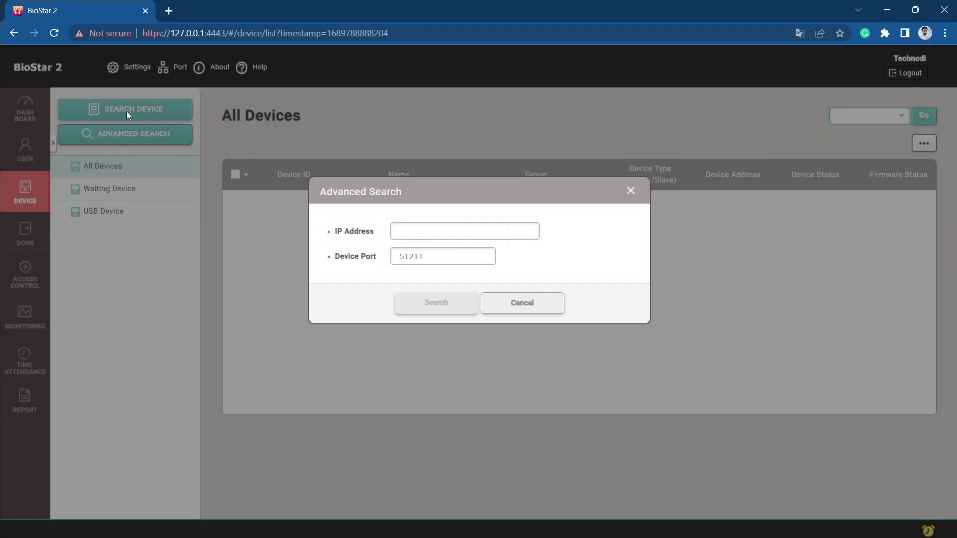
left_click(522, 303)
left_click(25, 277)
left_click(25, 231)
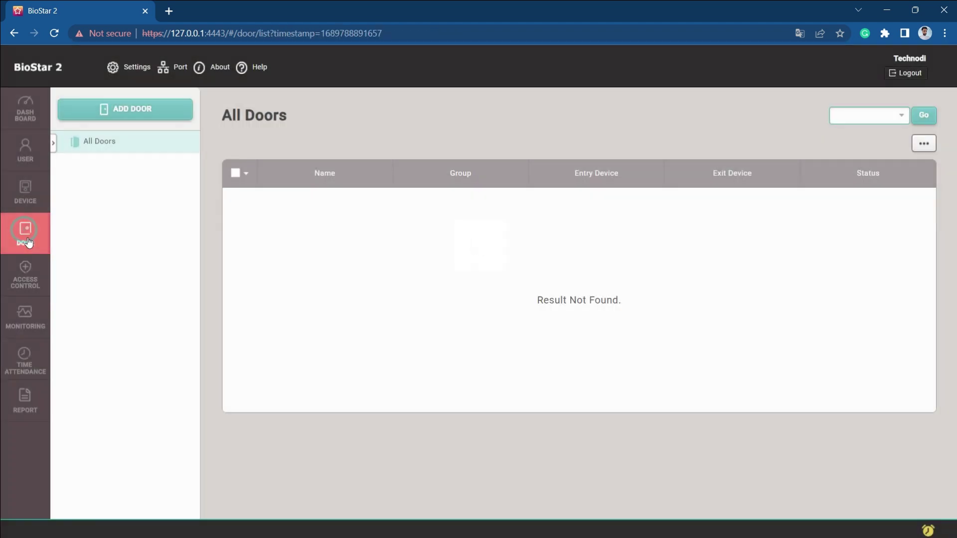
left_click(156, 105)
left_click(85, 117)
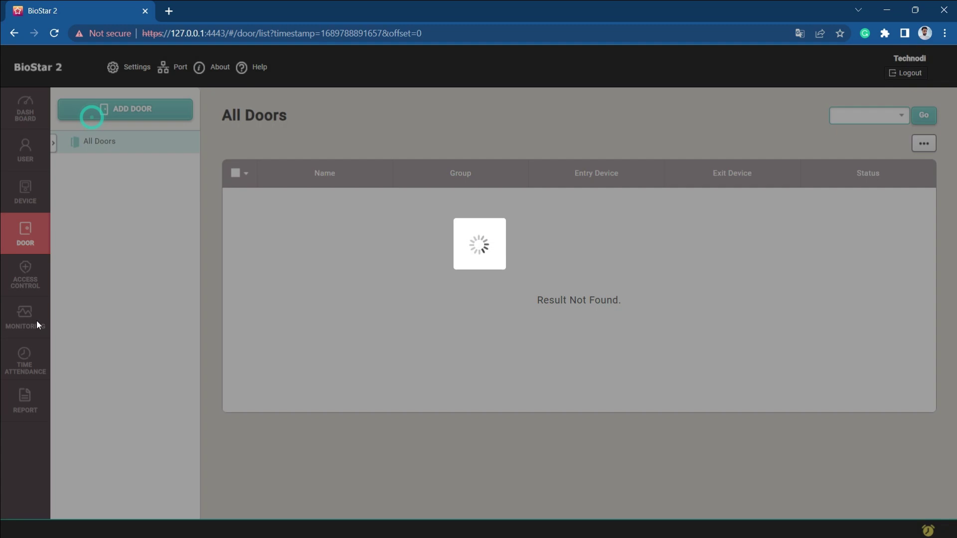
Visit Access Groups, the Monitoring event log, Report and Time Attendance, ending on the Dashboard.
left_click(25, 276)
left_click(25, 316)
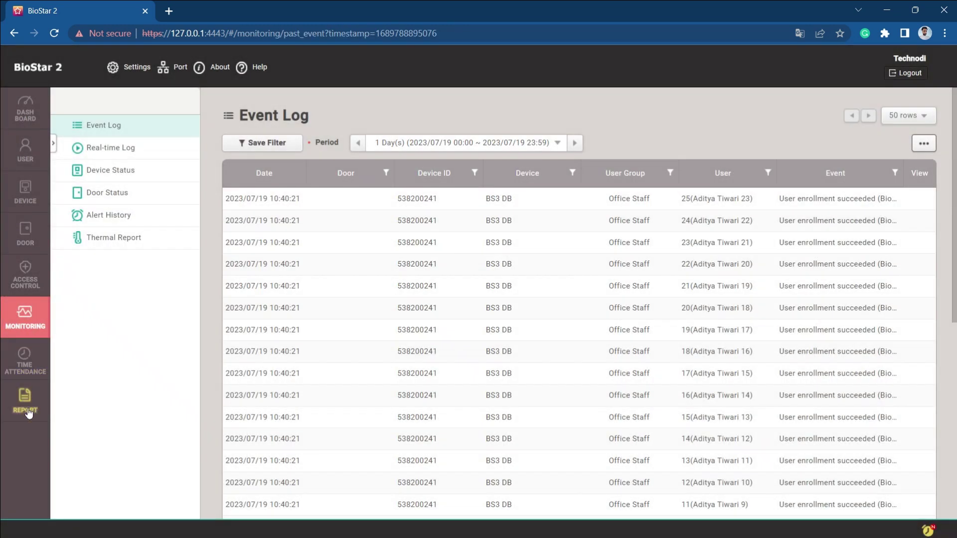
left_click(25, 384)
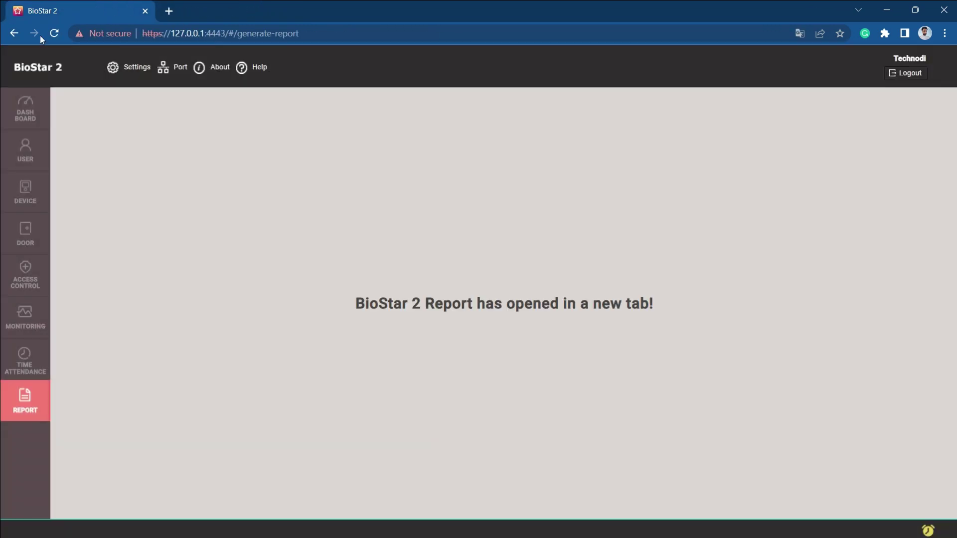
left_click(25, 351)
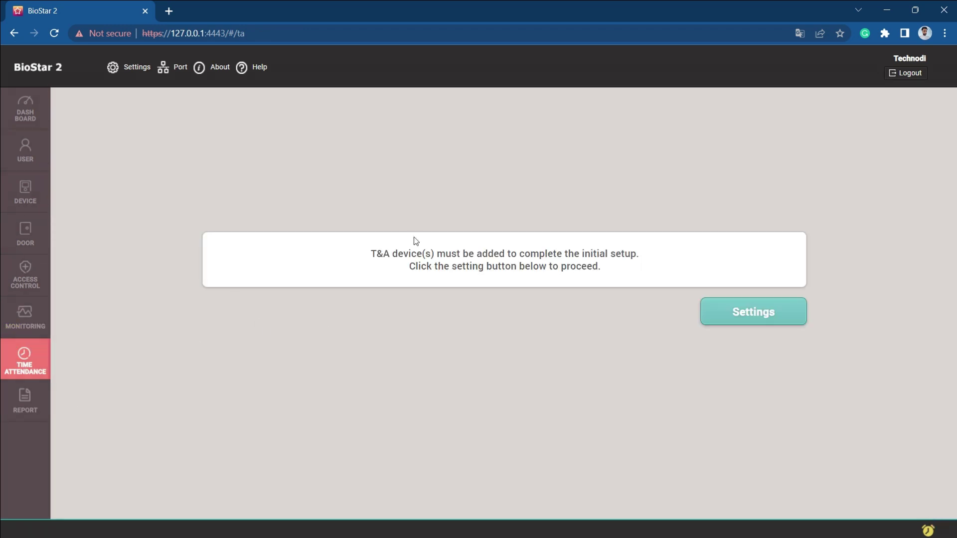
left_click(24, 125)
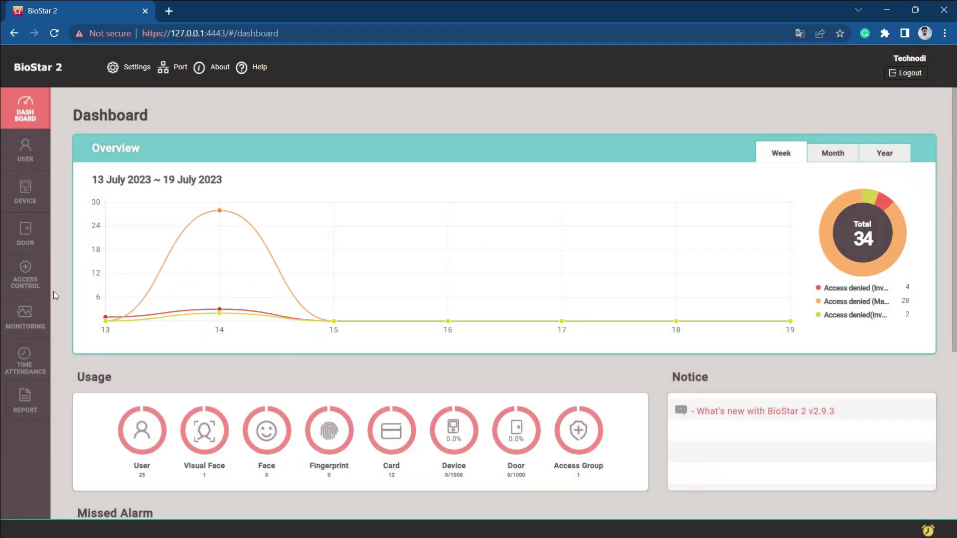